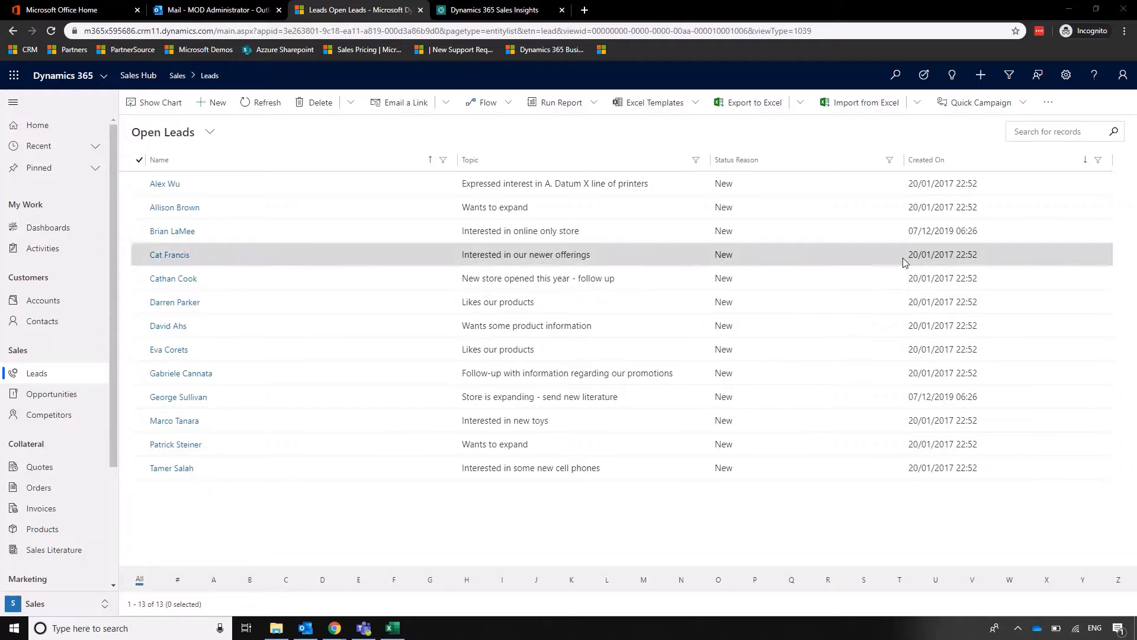
# Start a new lead with the topic 'New Enquiry for XYZ'.
pyautogui.click(980, 82)
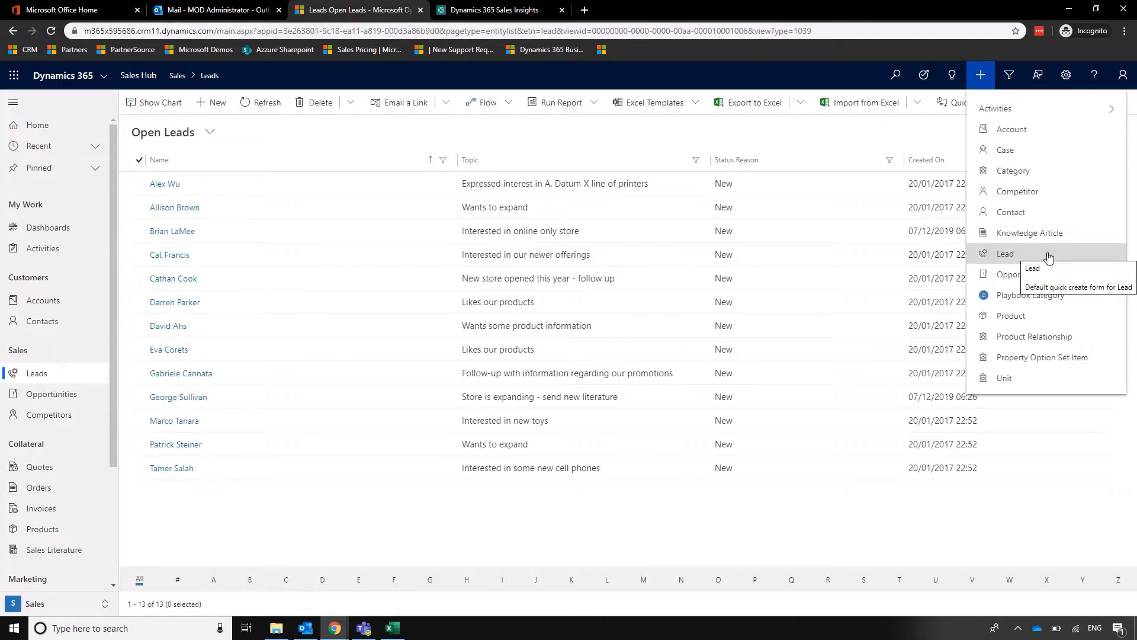
pyautogui.click(829, 514)
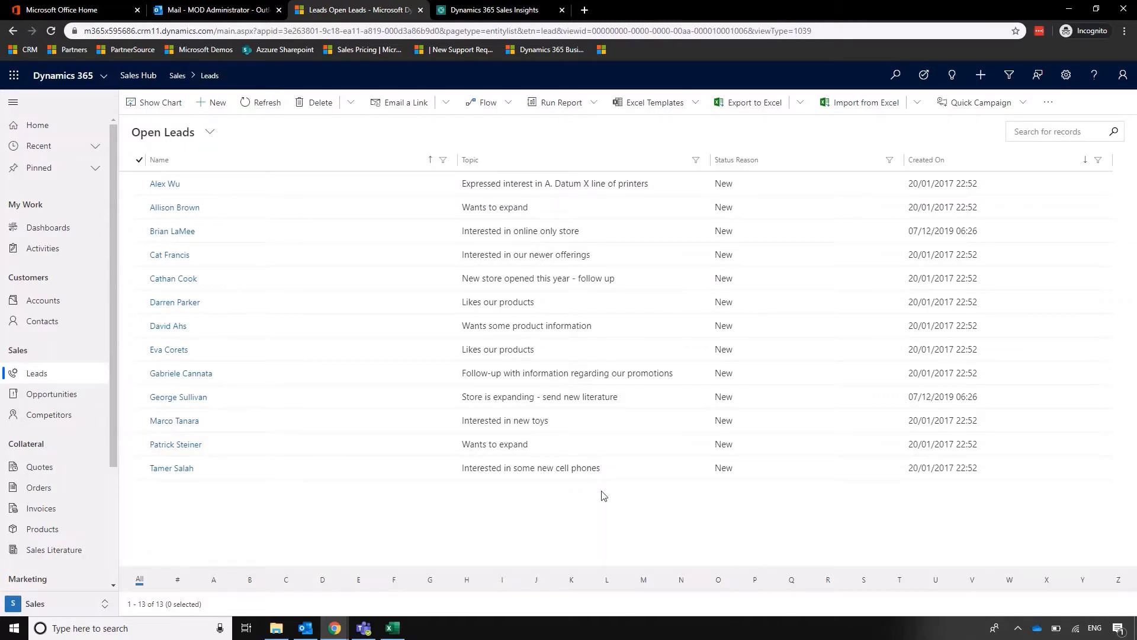
pyautogui.click(221, 105)
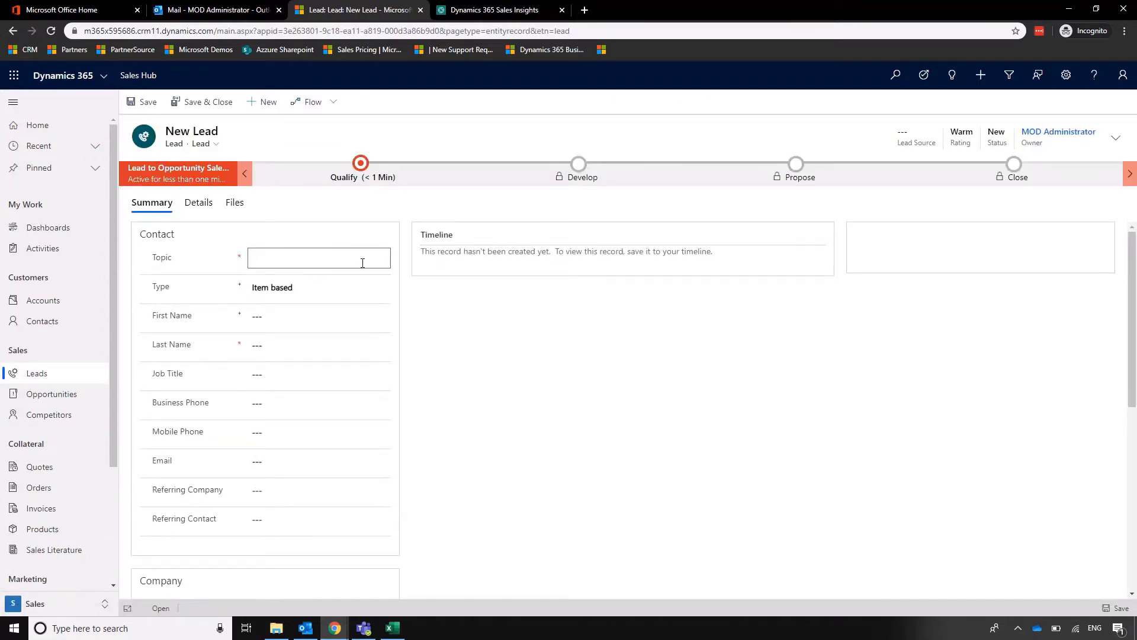
pyautogui.write('New Enquiry for XYZ')
# Enter the contact's first and last name and job title Director, then save the lead.
pyautogui.click(291, 316)
pyautogui.press('Tab')
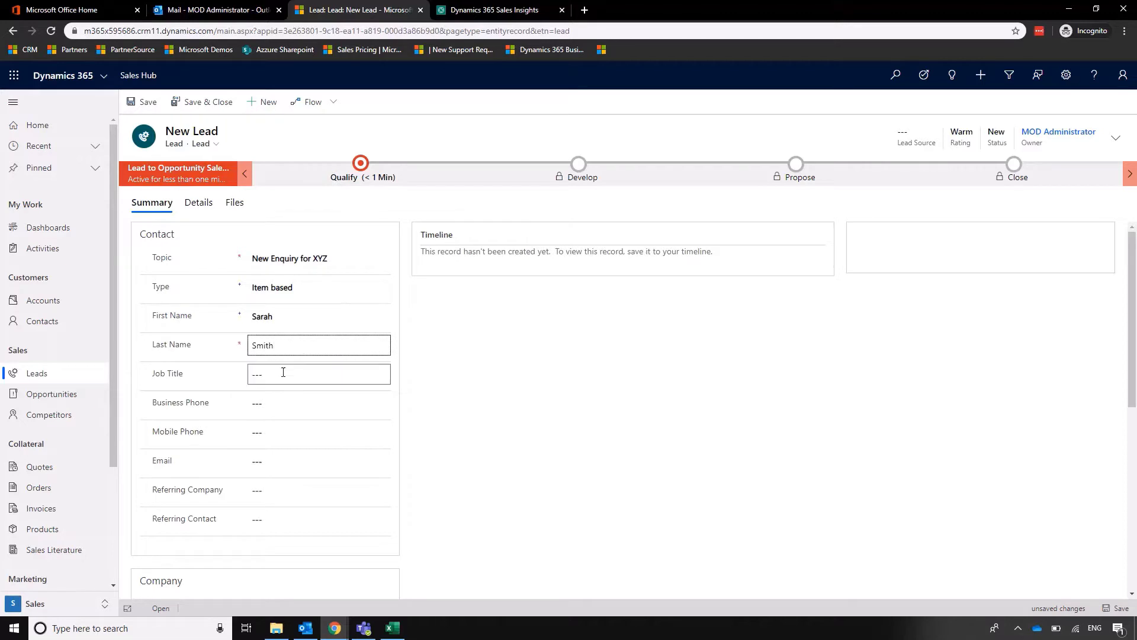
pyautogui.click(300, 370)
pyautogui.write('Director')
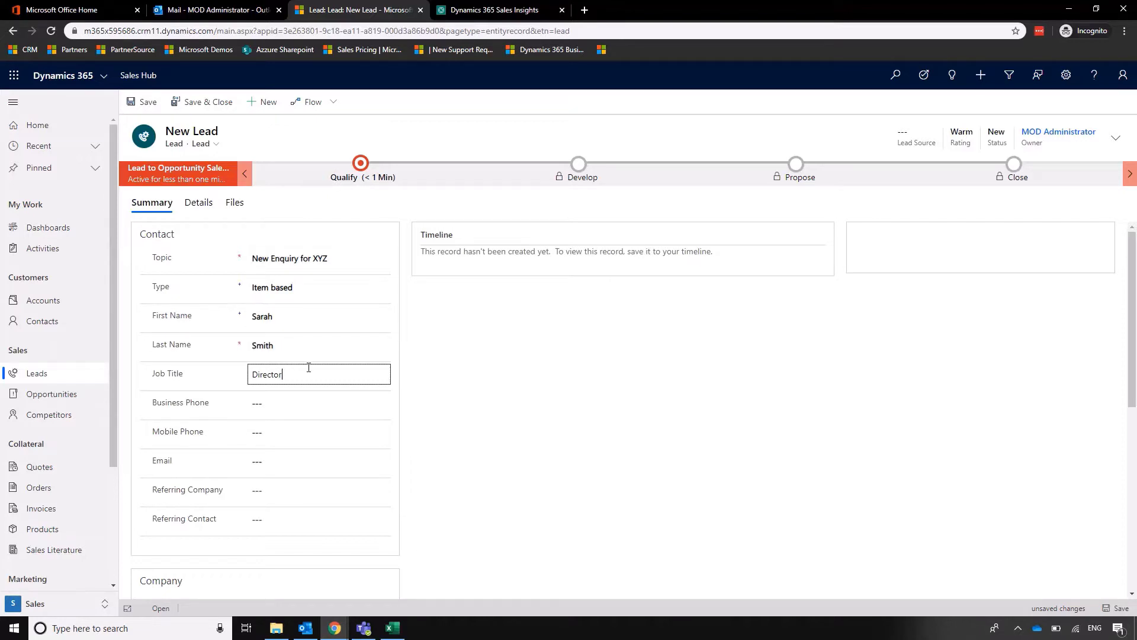
pyautogui.click(1121, 608)
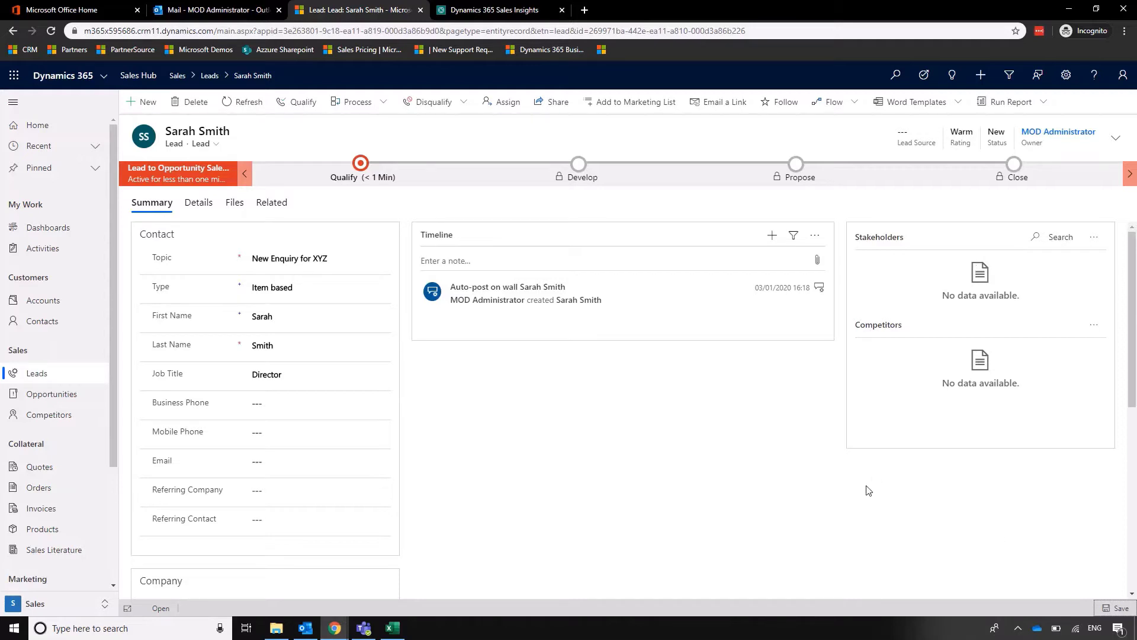
# Add the contact's business phone number to the lead, leaving email empty.
pyautogui.click(301, 403)
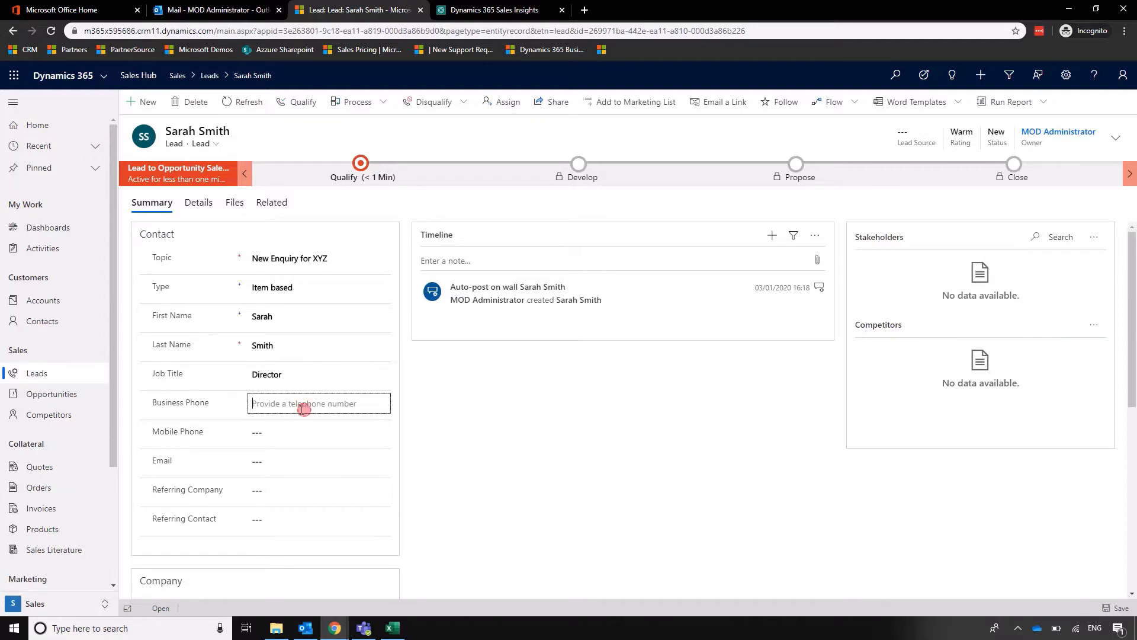
pyautogui.write('01234567890')
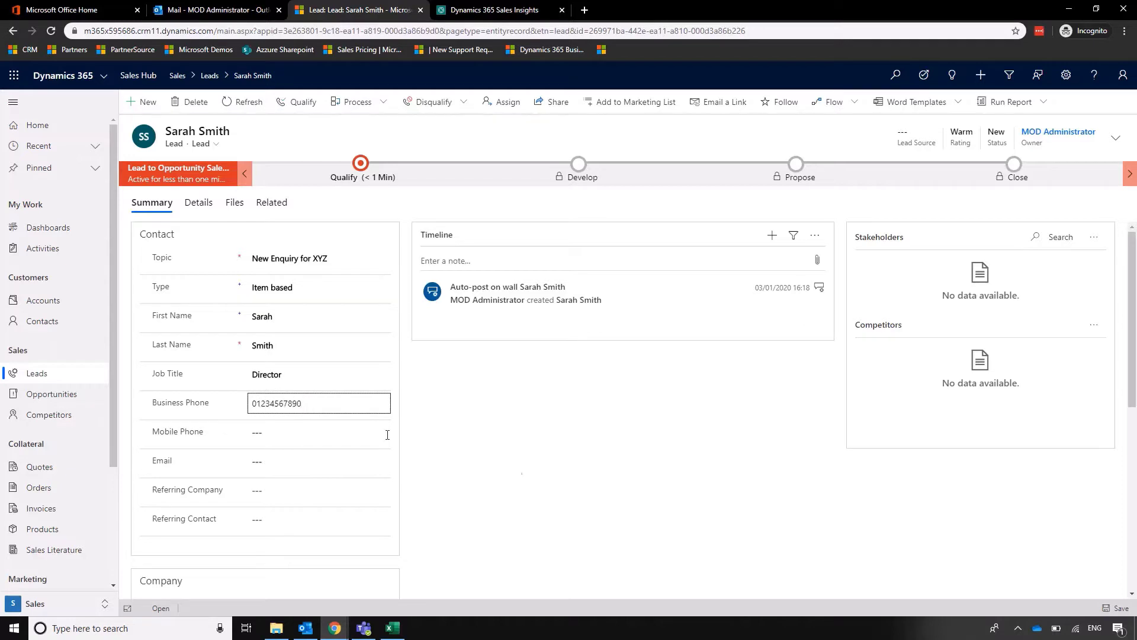
pyautogui.click(563, 460)
pyautogui.scroll(-1, 563, 448)
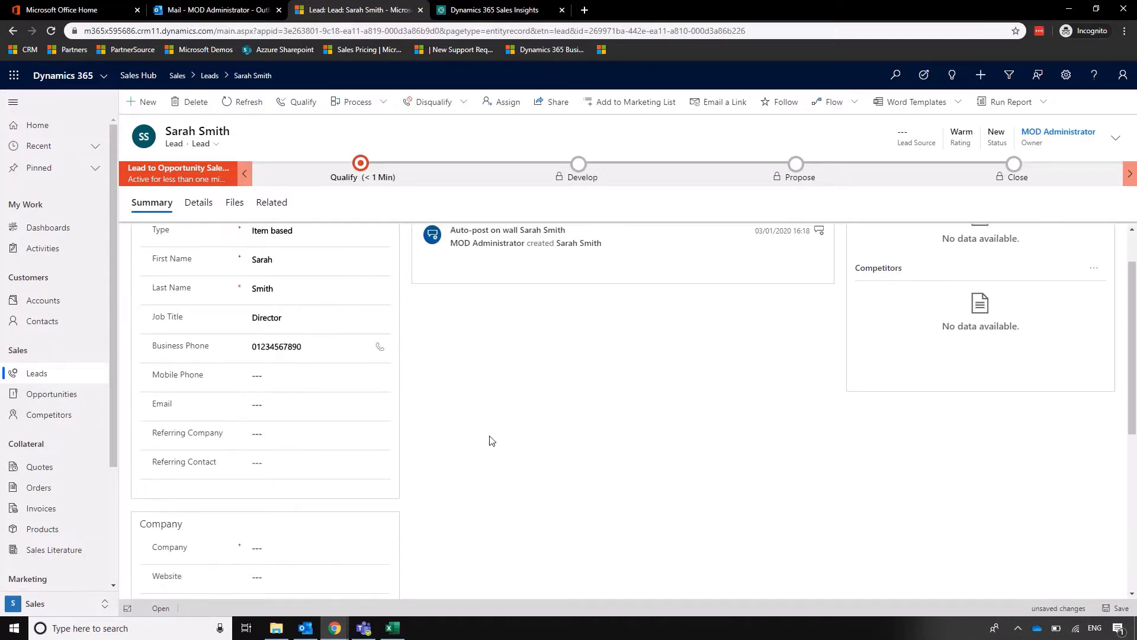
pyautogui.click(276, 404)
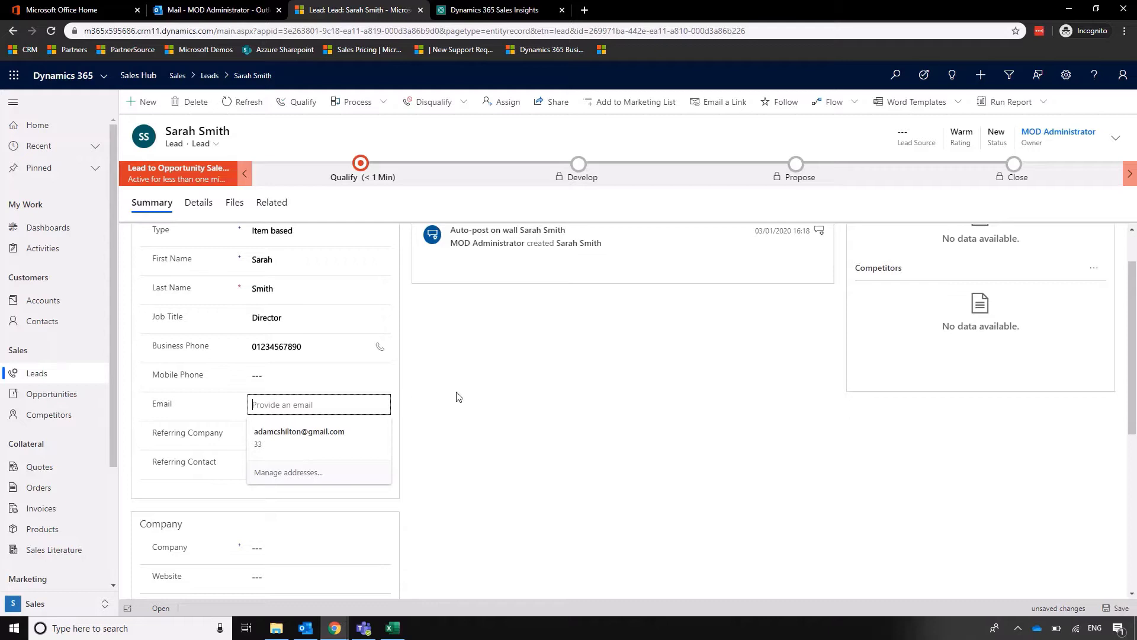
pyautogui.click(581, 407)
# Enter Company Z as the lead's company and save the lead.
pyautogui.scroll(-2, 577, 412)
pyautogui.scroll(-1, 573, 414)
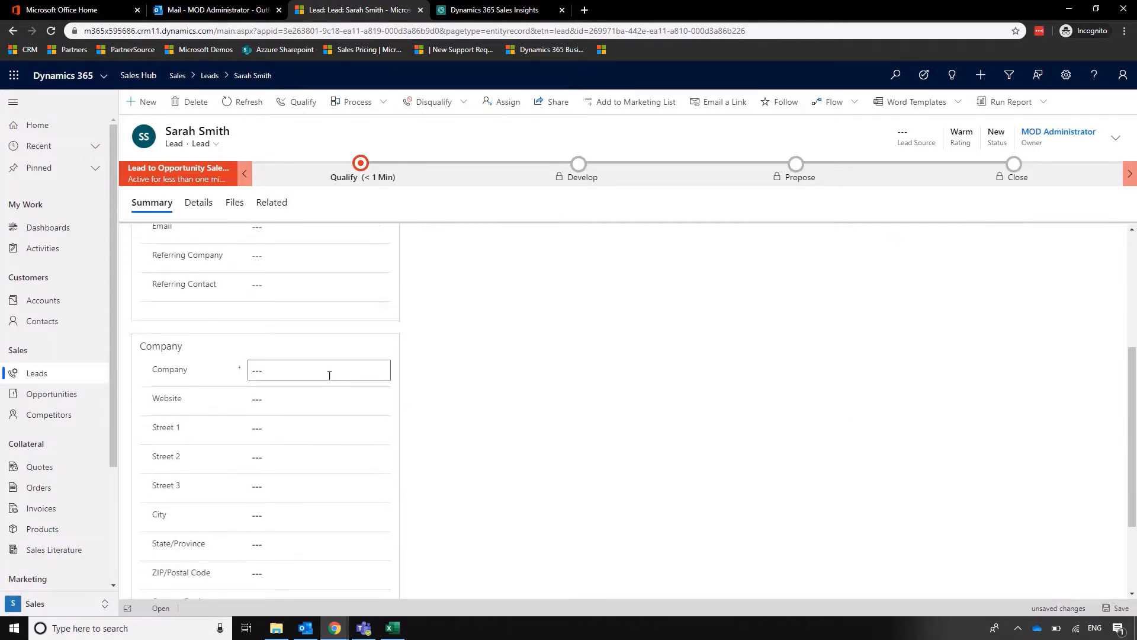
pyautogui.click(327, 372)
pyautogui.write('Company Z')
pyautogui.click(595, 428)
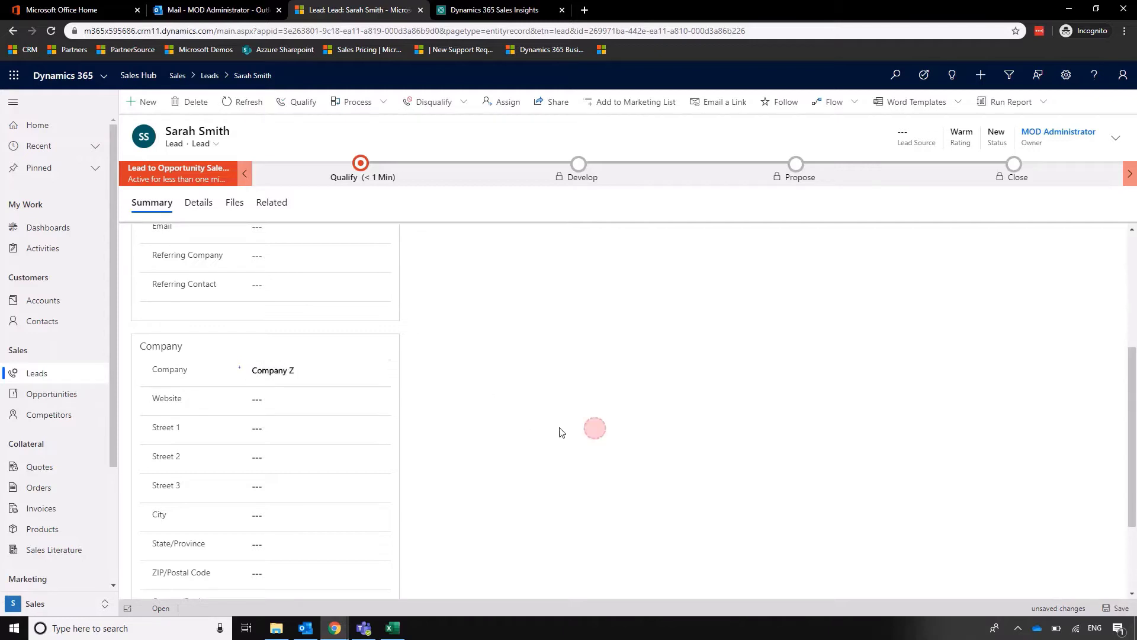
pyautogui.scroll(-2, 705, 411)
pyautogui.scroll(5, 711, 416)
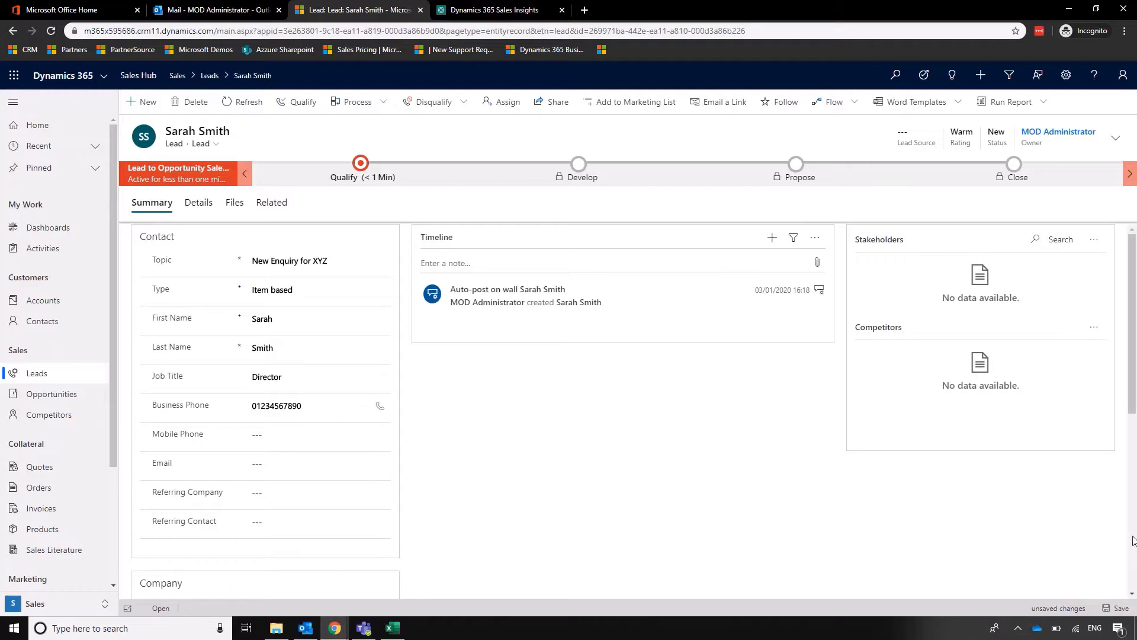
pyautogui.click(1118, 608)
# In the header fields, set Lead Source to Trade Show and keep Rating as Warm.
pyautogui.click(1114, 139)
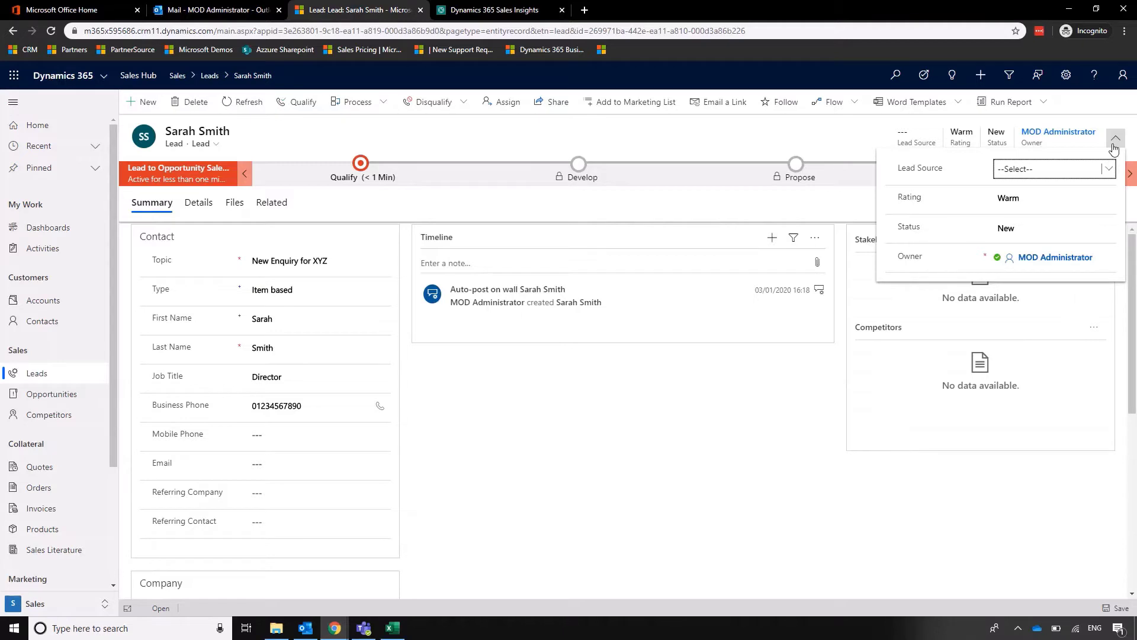
pyautogui.click(1059, 169)
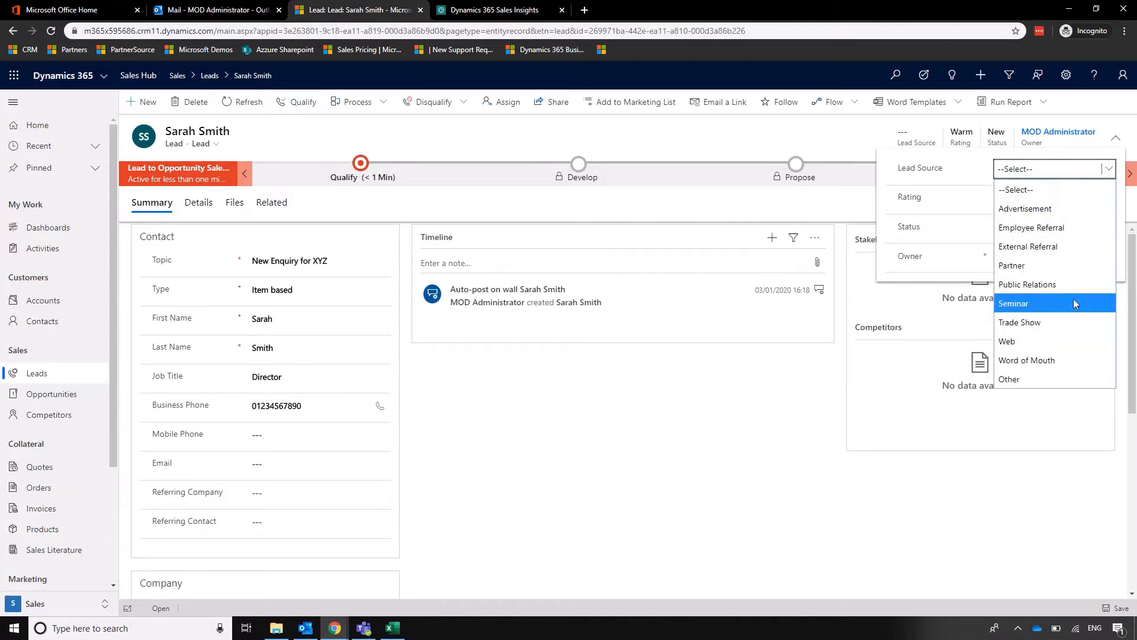
pyautogui.click(1065, 321)
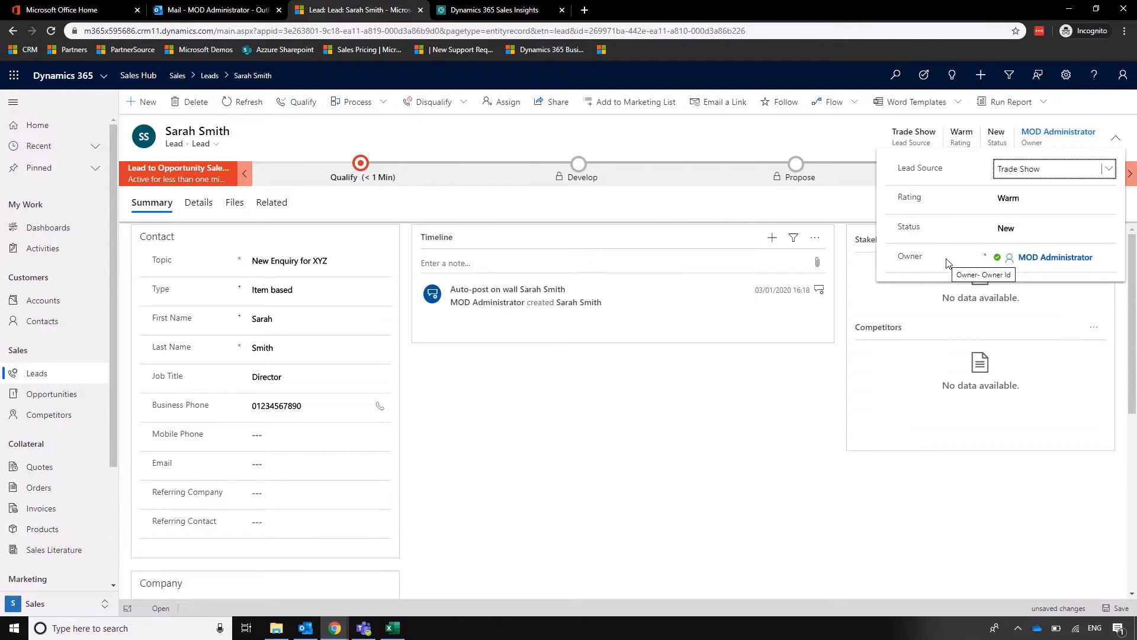
pyautogui.click(1041, 199)
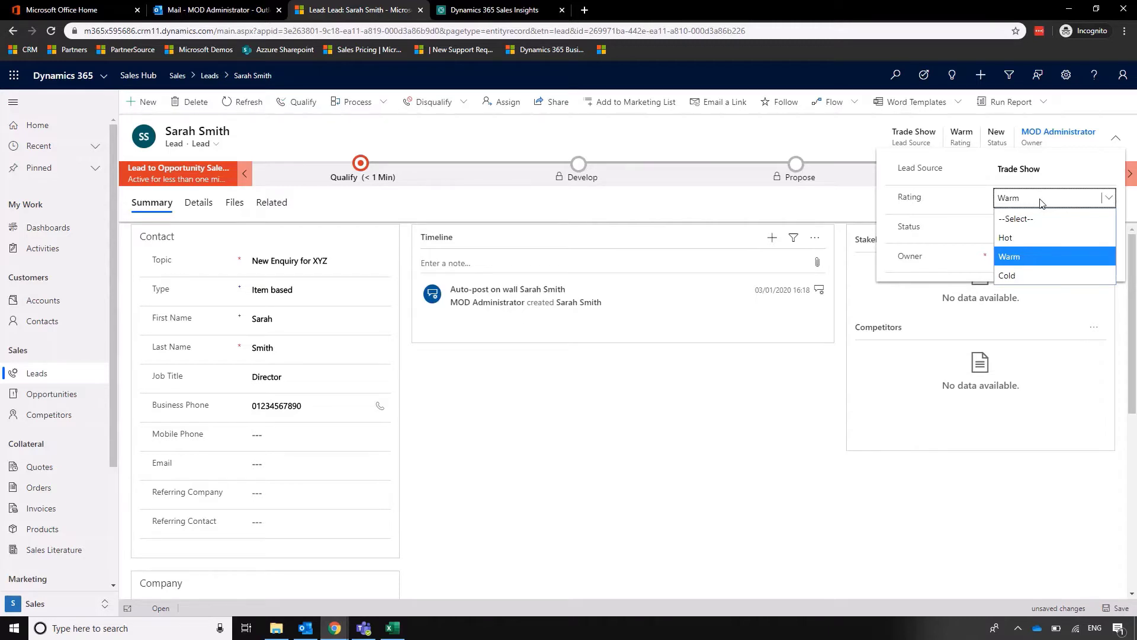
pyautogui.click(939, 230)
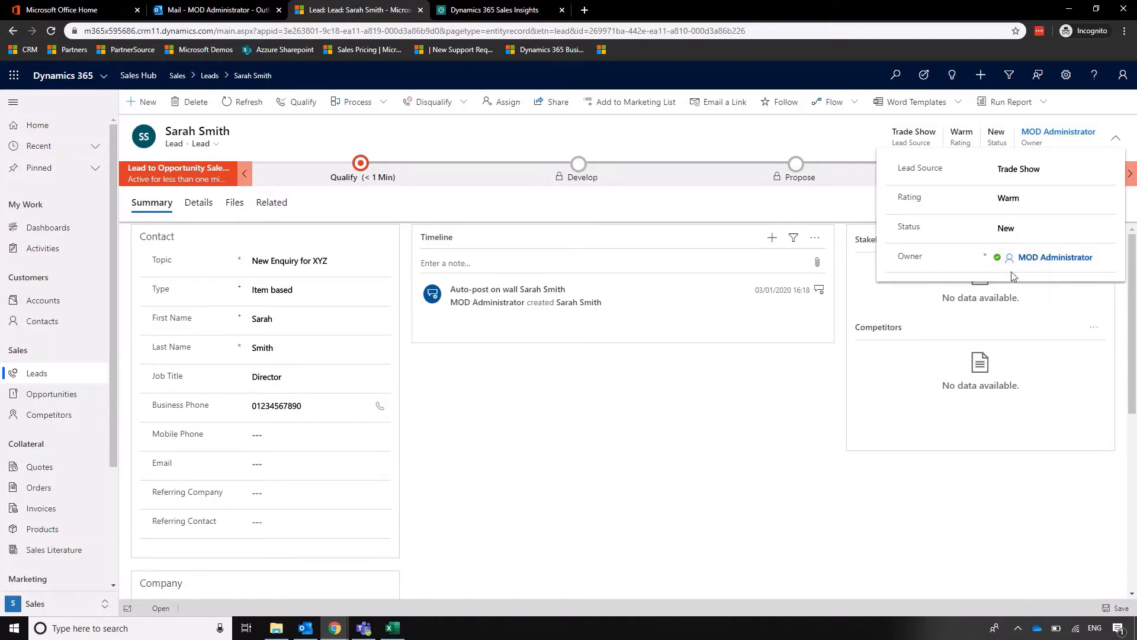
pyautogui.click(745, 442)
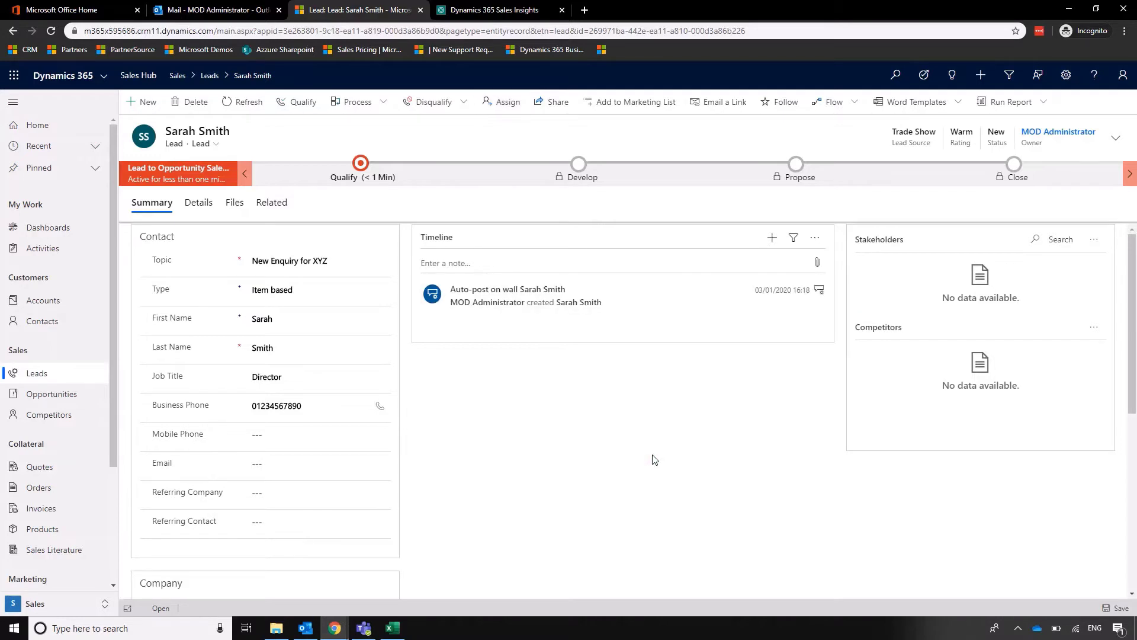
# Log a phone call with subject 'Call' and description 'Wants more info, definite opp here'.
pyautogui.click(772, 238)
pyautogui.click(818, 322)
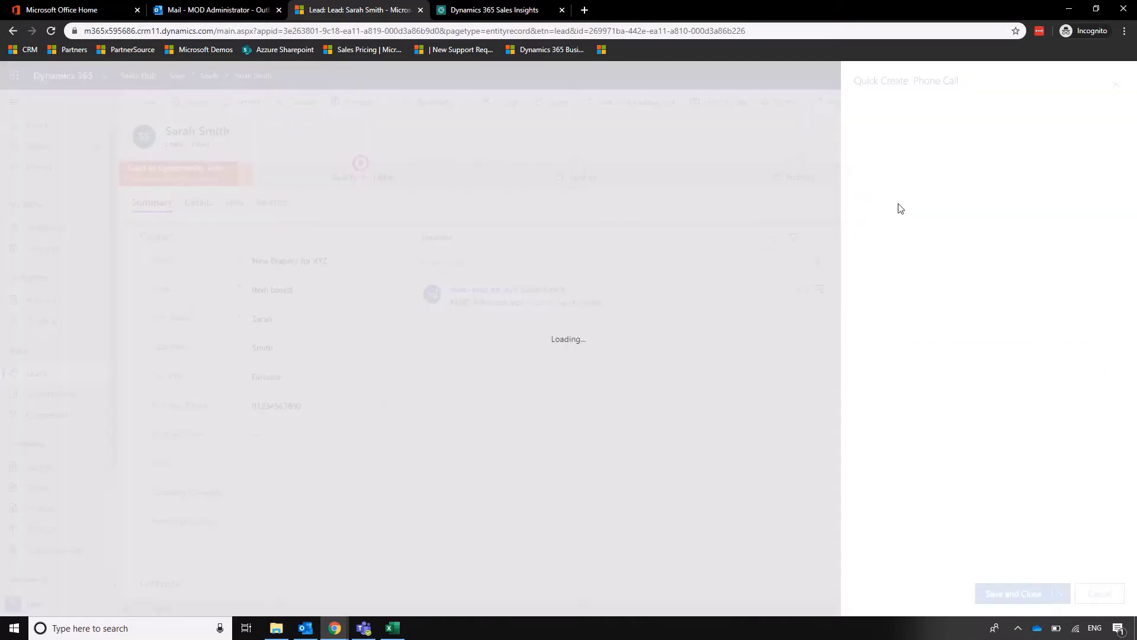
pyautogui.click(977, 148)
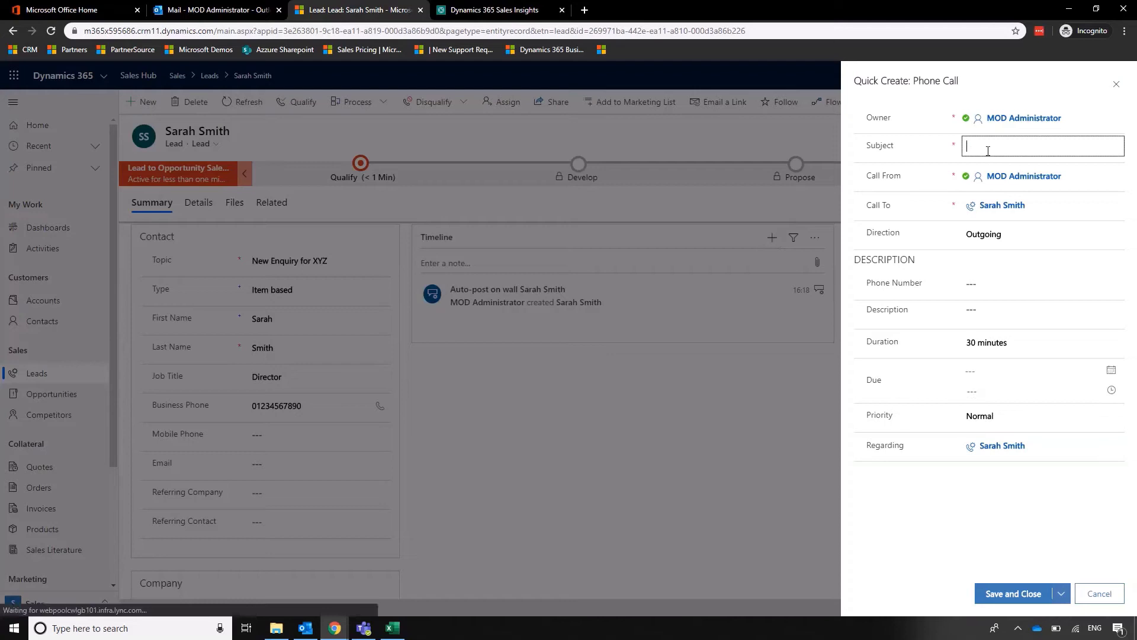
pyautogui.write('Call')
pyautogui.click(1021, 310)
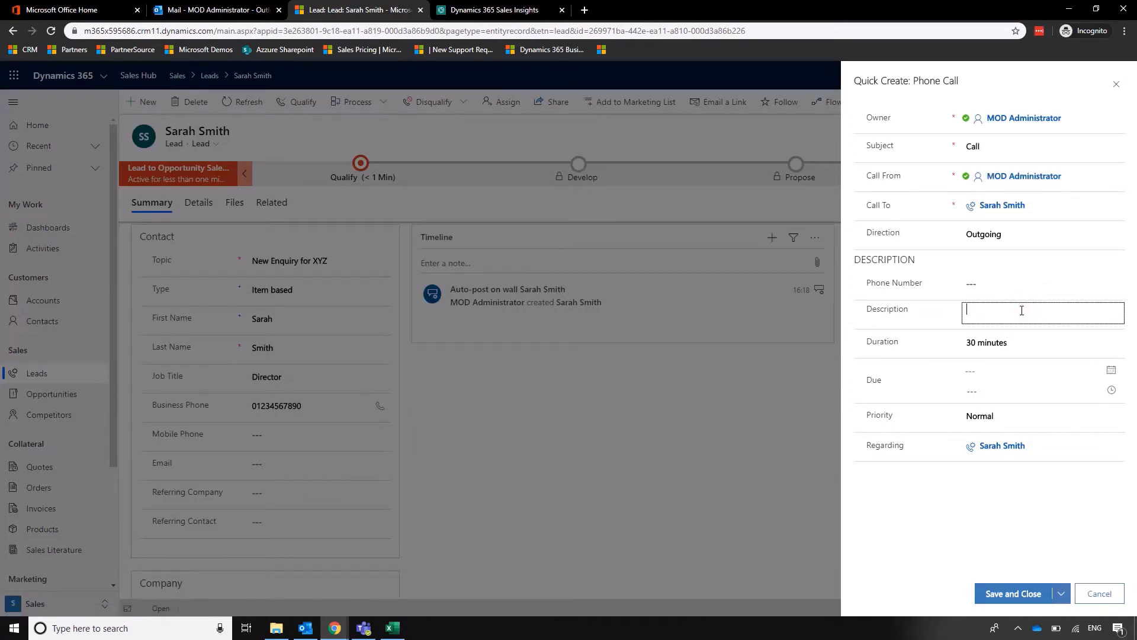
pyautogui.write('Wants more info, definite opp here')
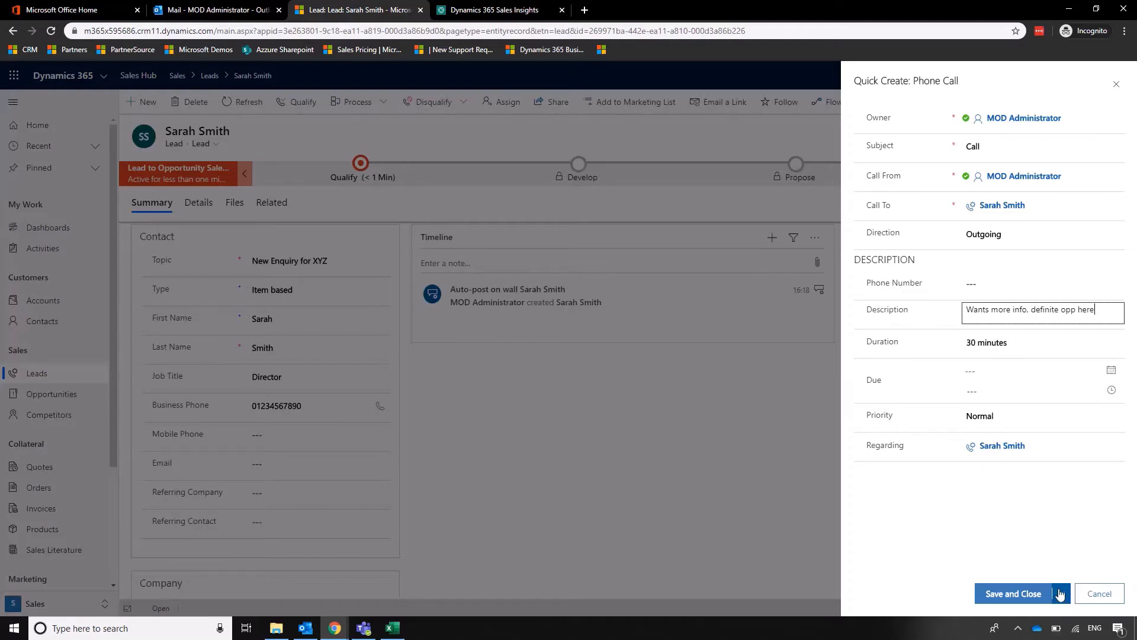
# Save the phone call and close it as completed.
pyautogui.click(1060, 594)
pyautogui.click(1007, 593)
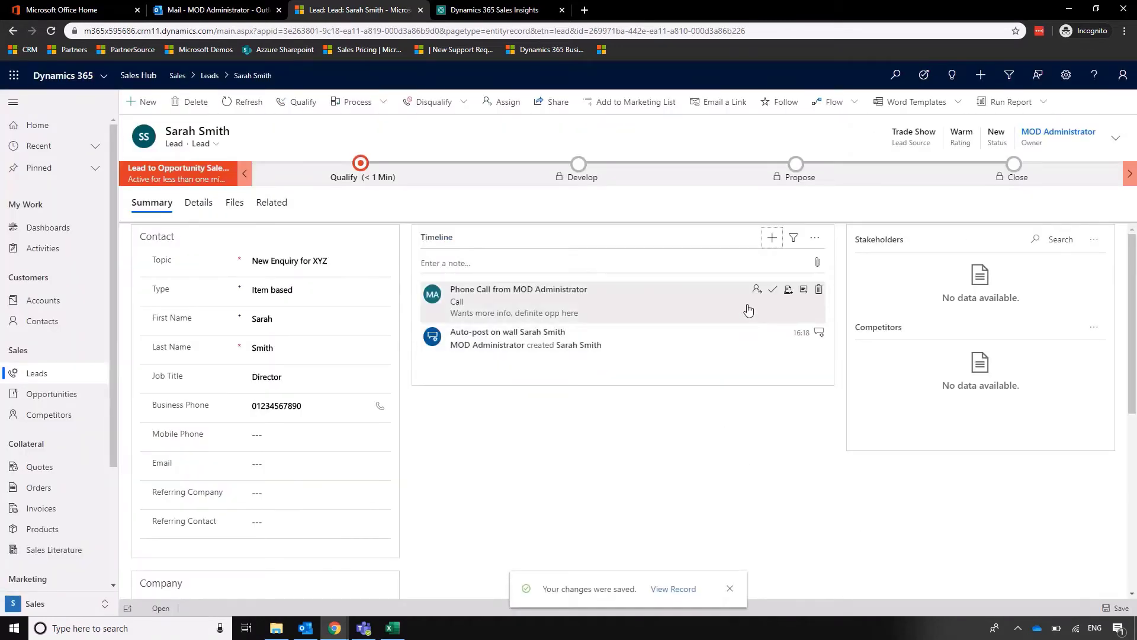
pyautogui.click(772, 294)
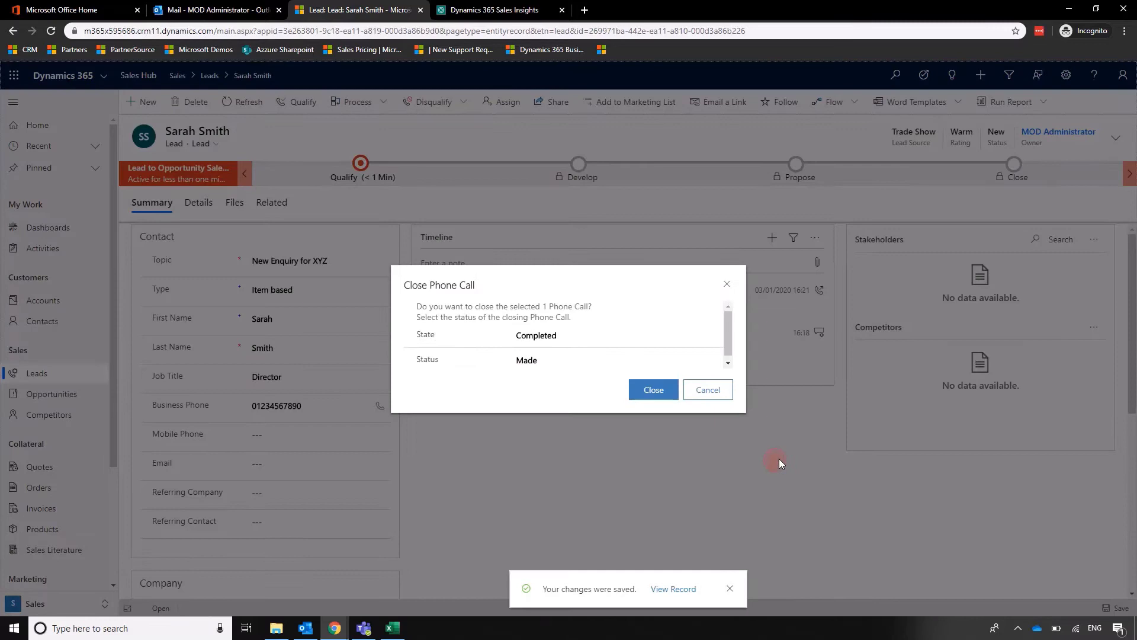
pyautogui.click(666, 395)
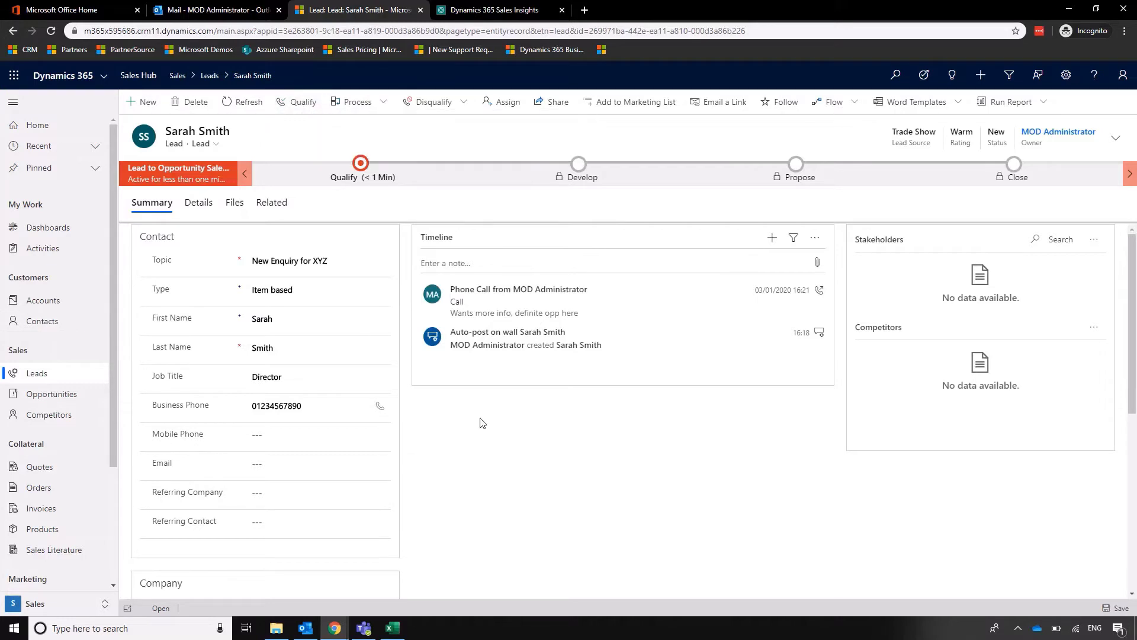
# Confirm the company reads Company Z and check the Qualify stage's Existing Contact lookup.
pyautogui.scroll(-4, 482, 423)
pyautogui.click(330, 366)
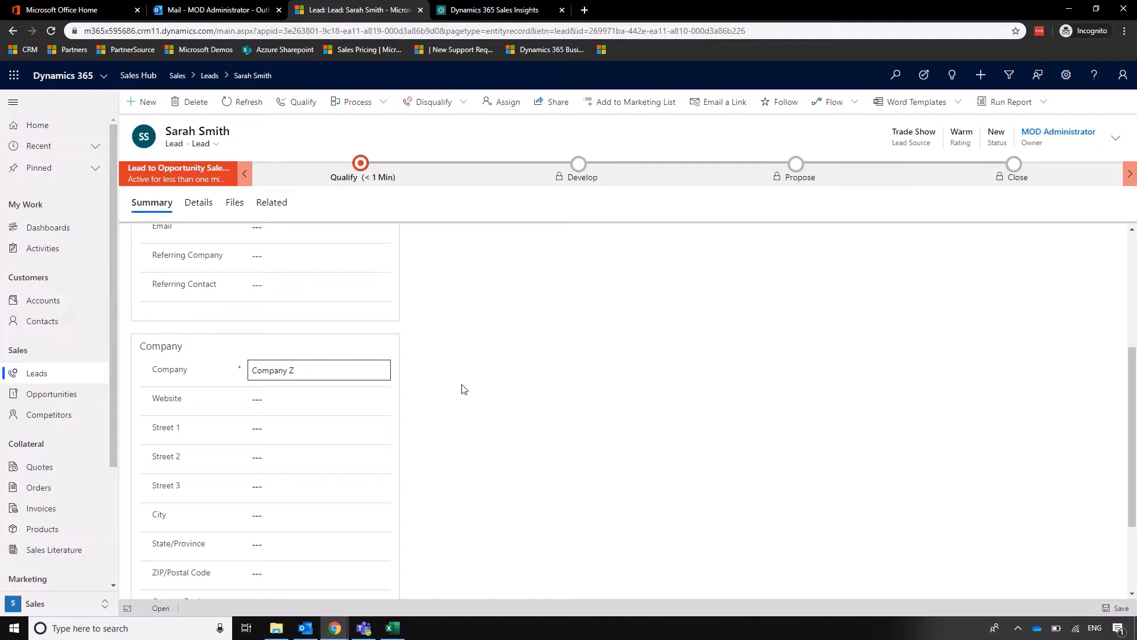
pyautogui.click(557, 385)
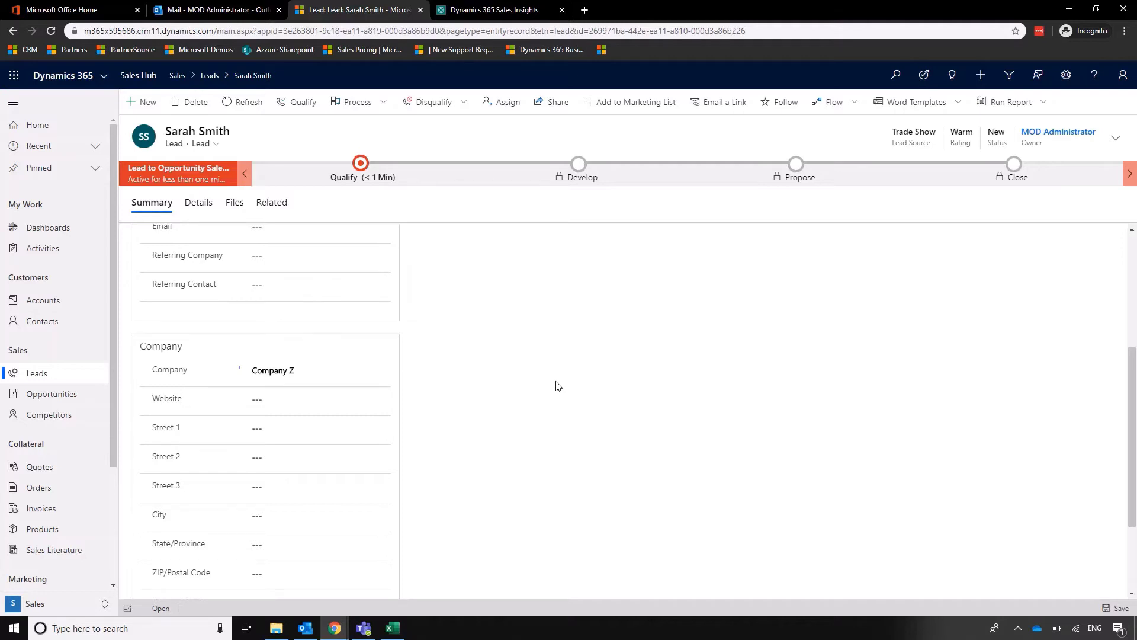
pyautogui.scroll(4, 557, 386)
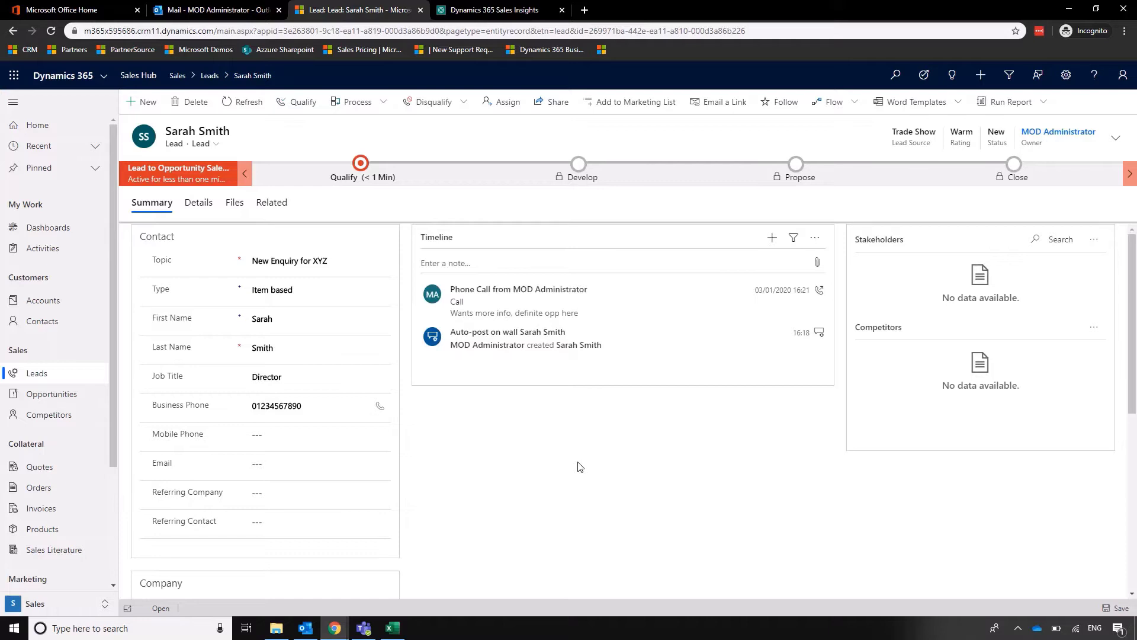
pyautogui.click(360, 163)
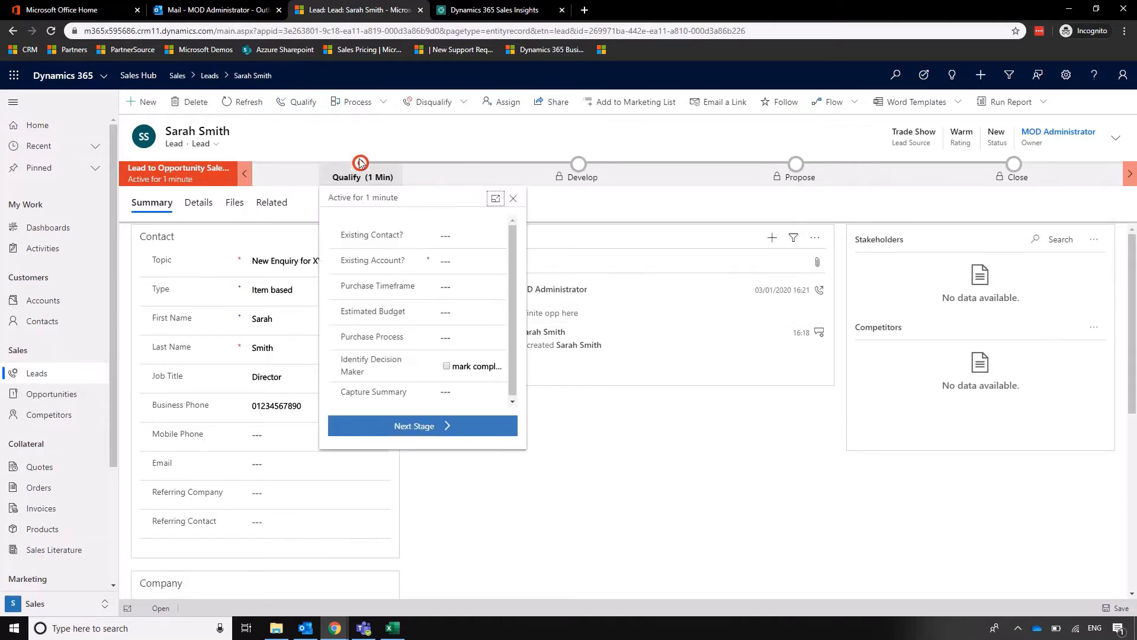
pyautogui.click(474, 234)
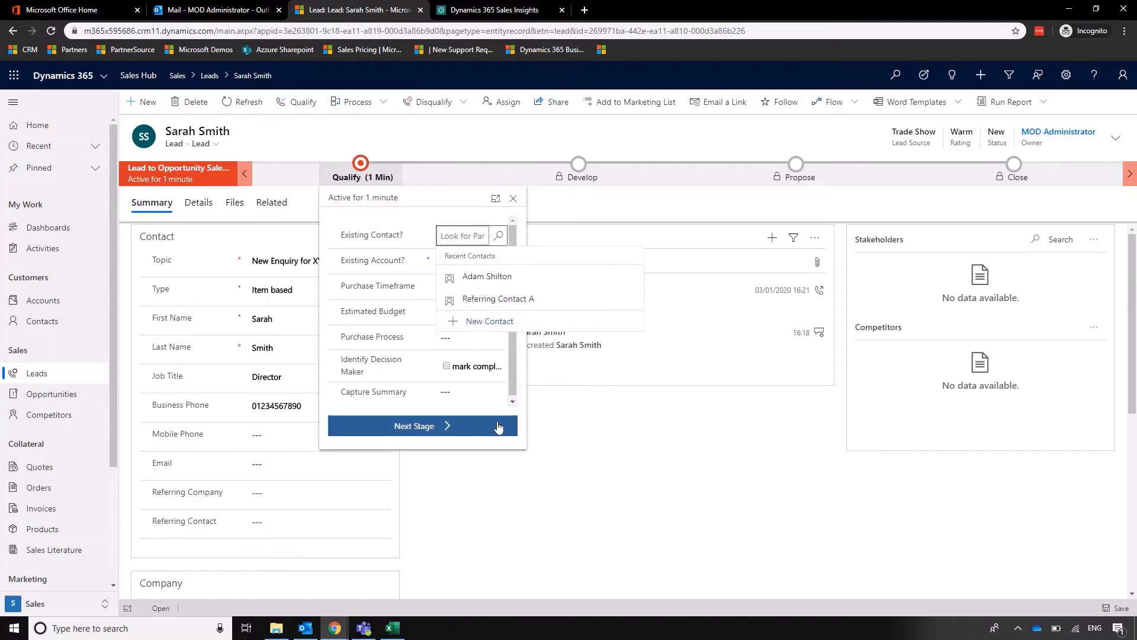
pyautogui.moveTo(513, 379); pyautogui.dragTo(513, 364)
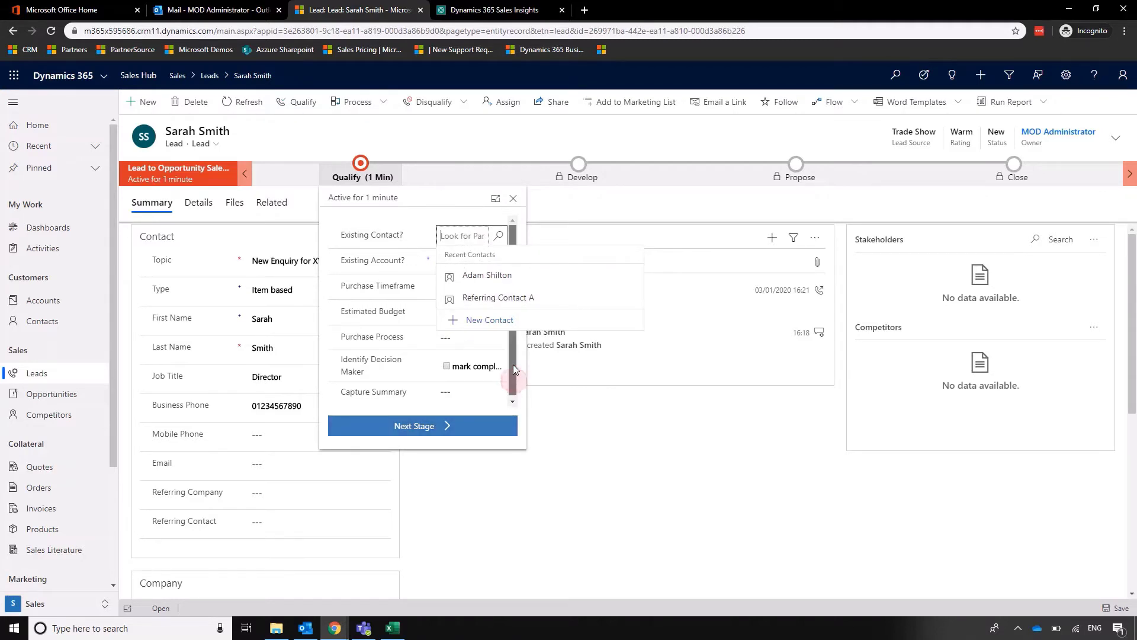
pyautogui.click(649, 474)
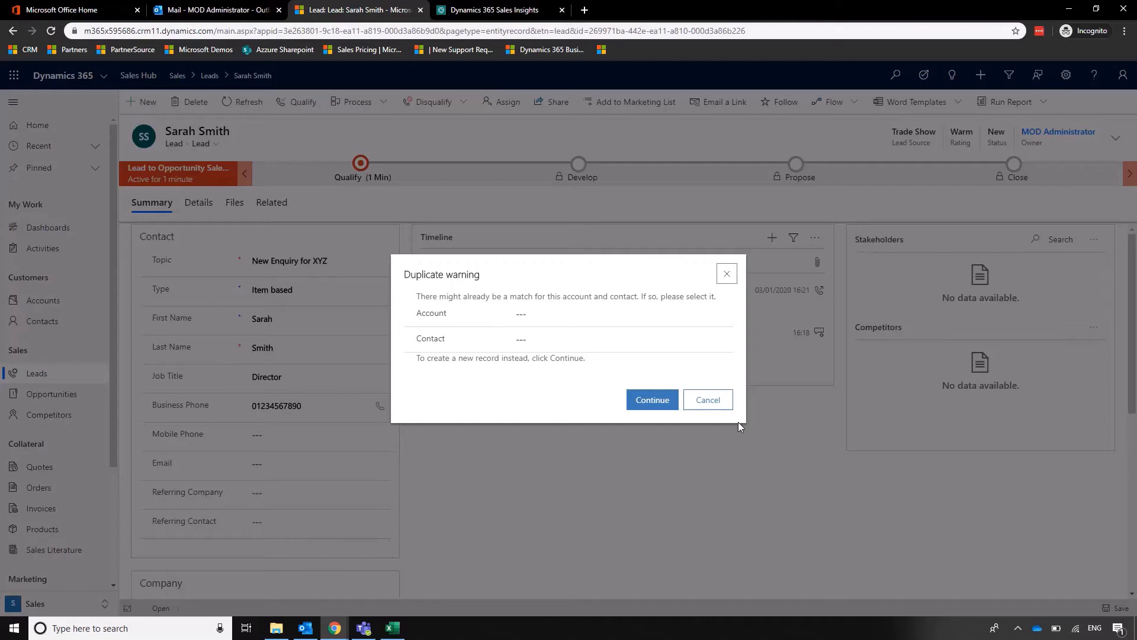
# Continue past the duplicate warning, creating a new contact and account Company Z.
pyautogui.click(652, 399)
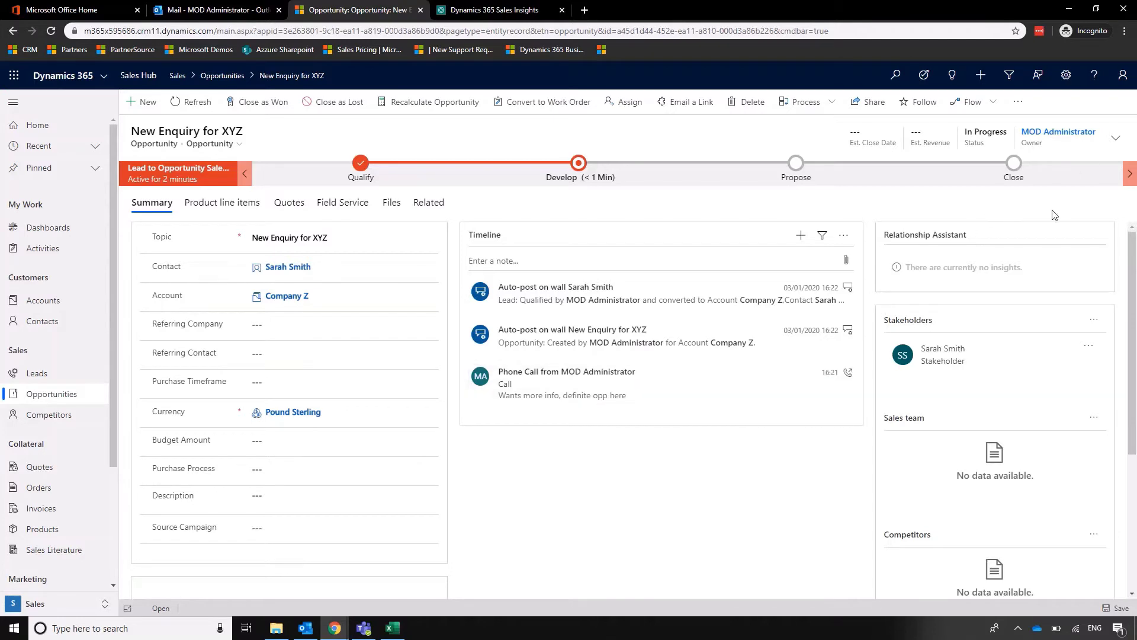
# Set Est. Close Date to 28/02/2020 and Est. Revenue to 20000 in the opportunity header.
pyautogui.click(1115, 140)
pyautogui.click(1104, 170)
pyautogui.click(1106, 171)
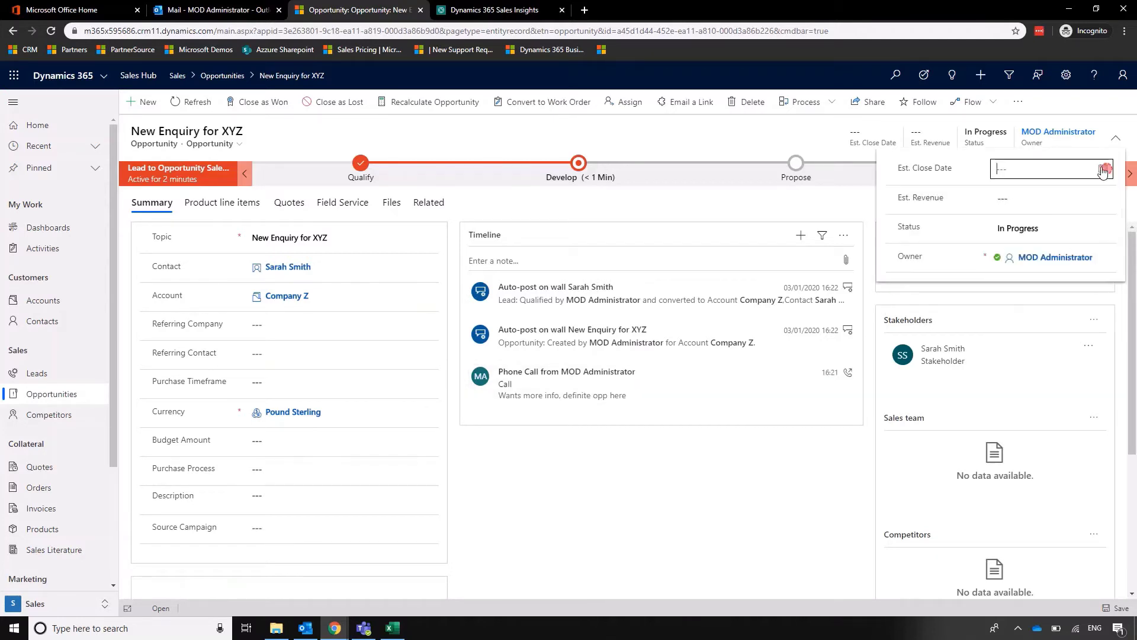
pyautogui.click(1102, 170)
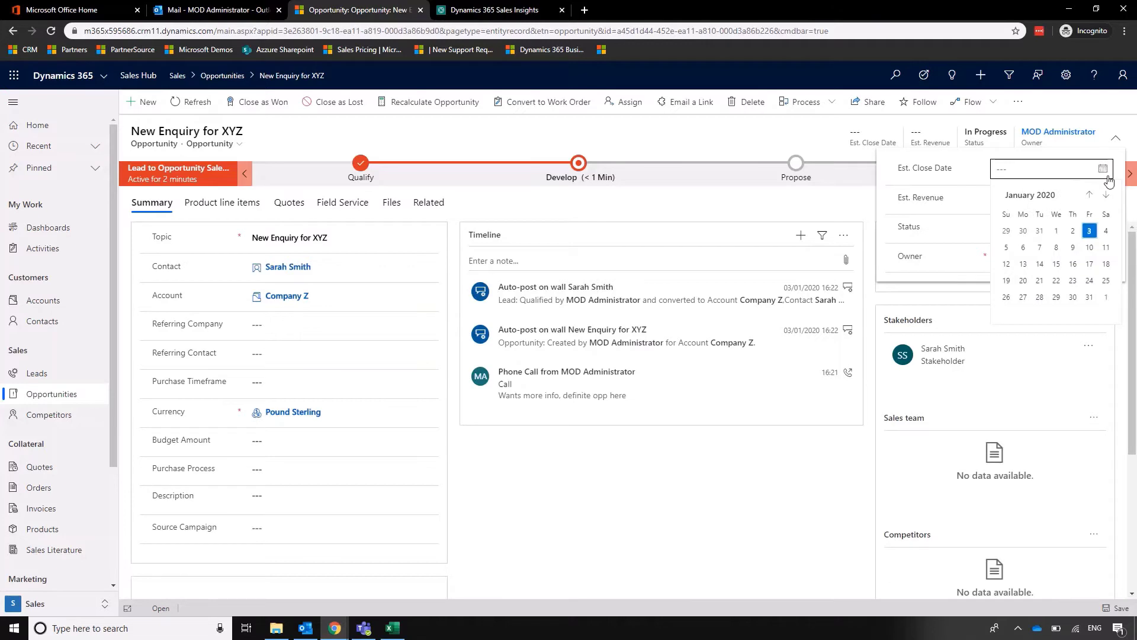
pyautogui.click(1106, 195)
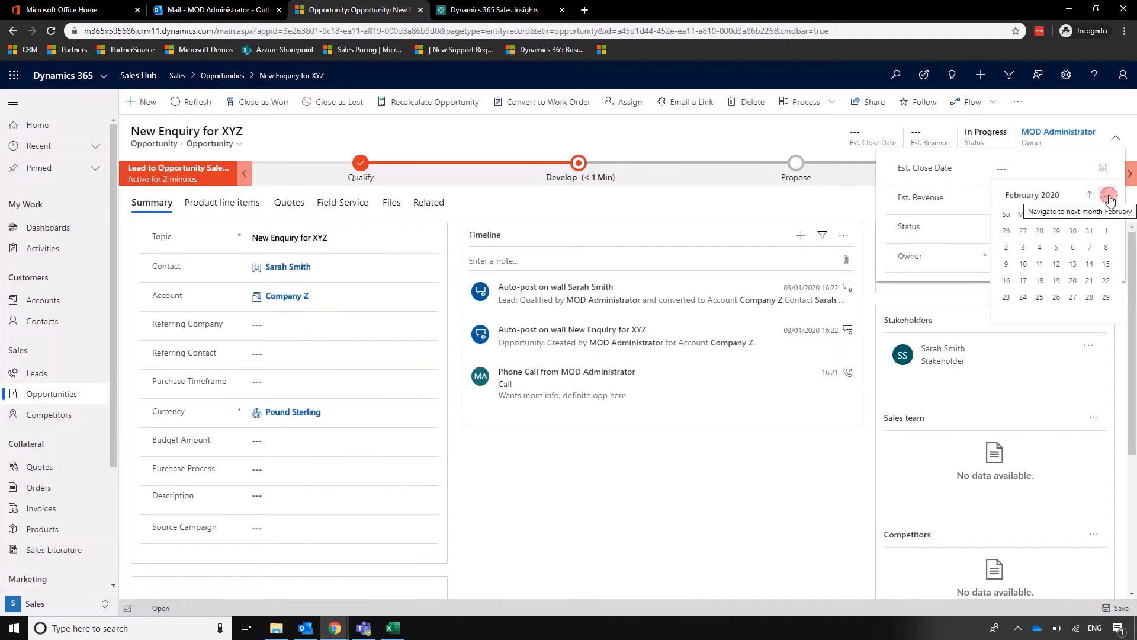
pyautogui.click(1089, 296)
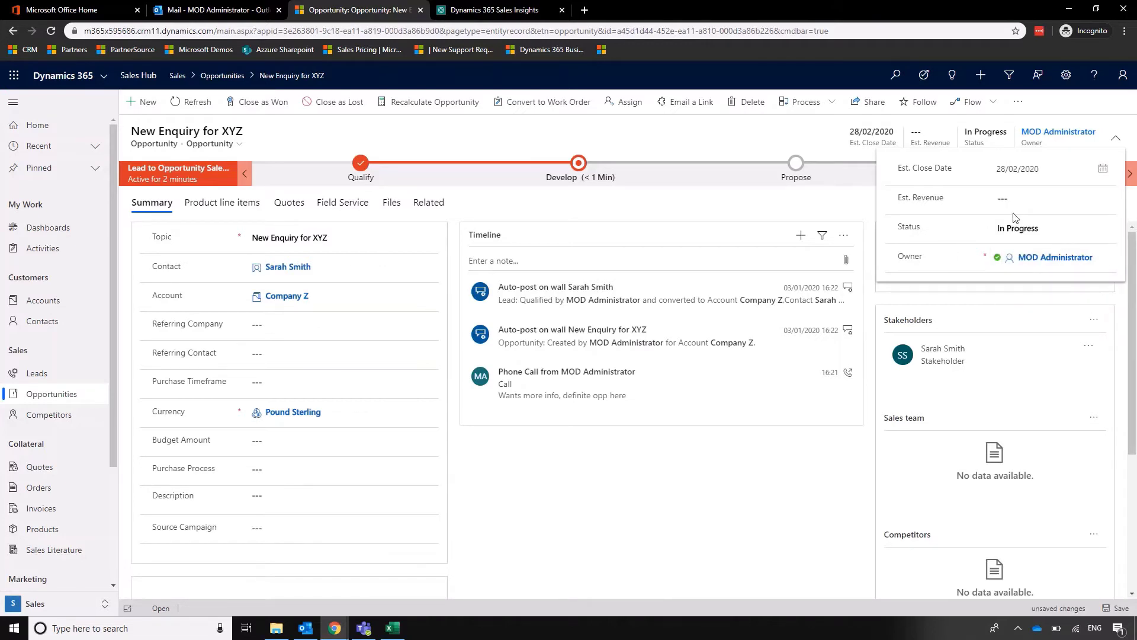
pyautogui.click(1035, 202)
pyautogui.write('20000')
pyautogui.click(751, 514)
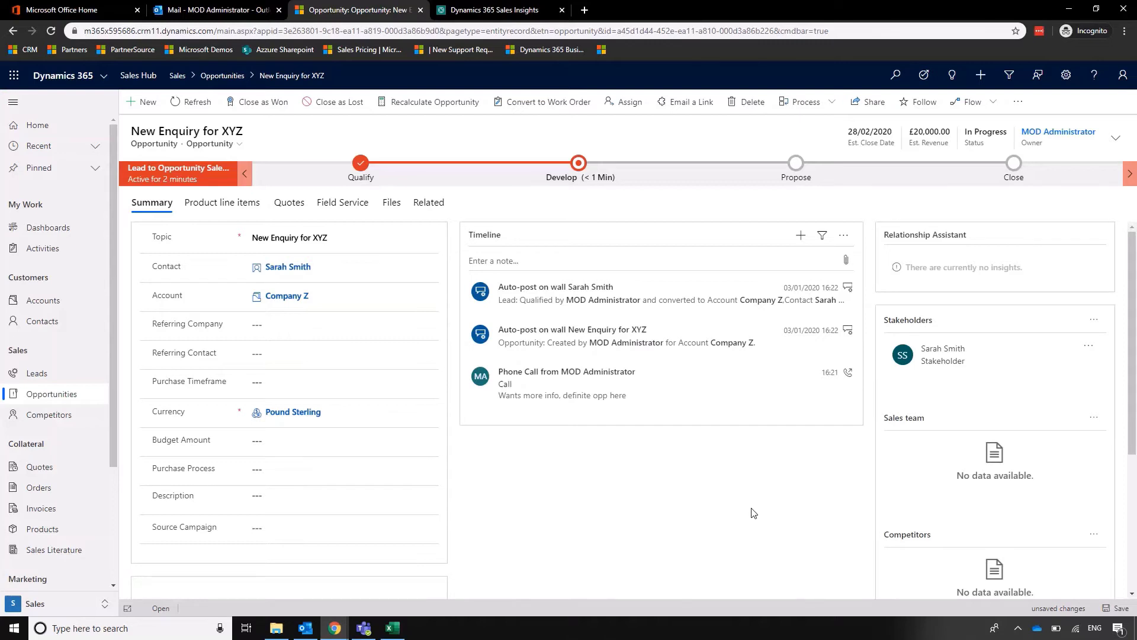
pyautogui.scroll(-4, 753, 513)
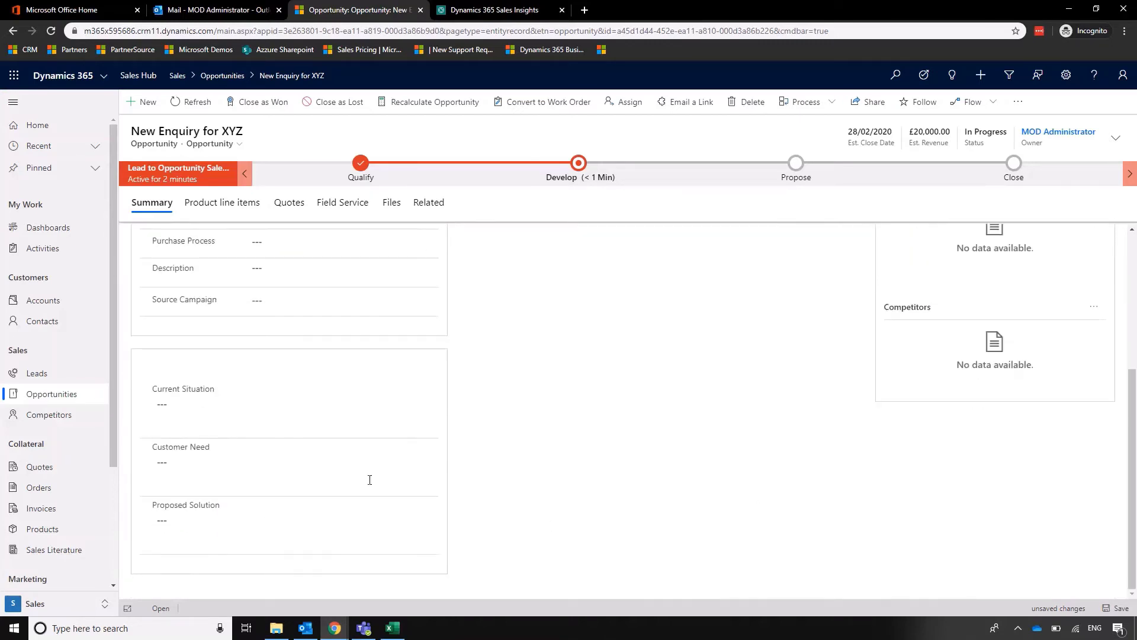
pyautogui.click(215, 405)
pyautogui.scroll(4, 687, 492)
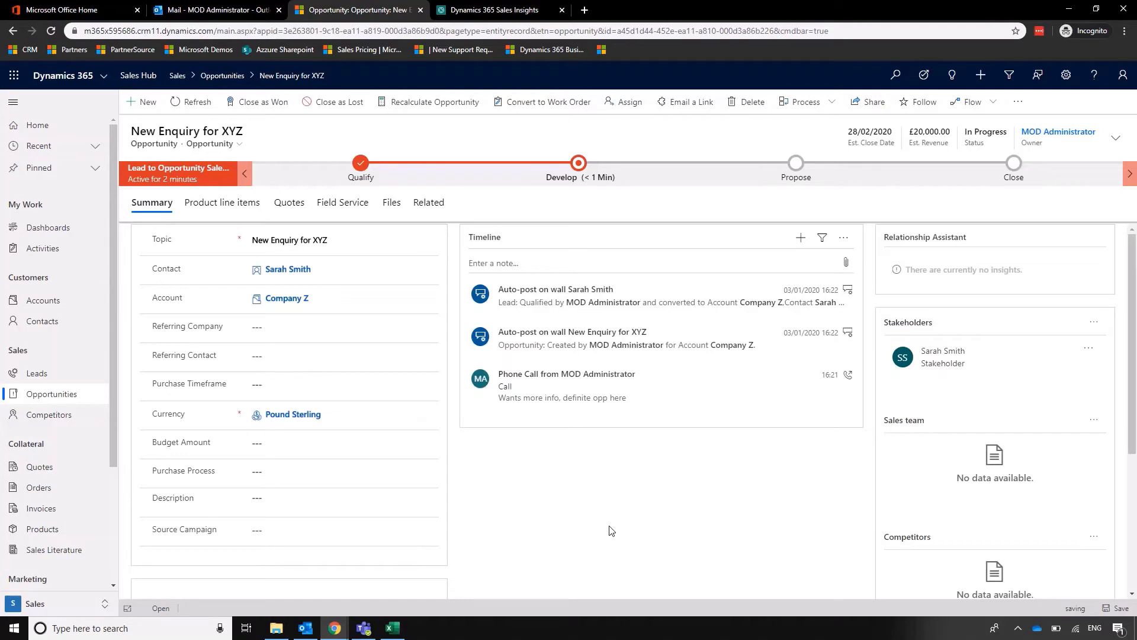
# Mark Identify Stakeholders and Identify Competitors complete, then advance to Propose.
pyautogui.click(578, 163)
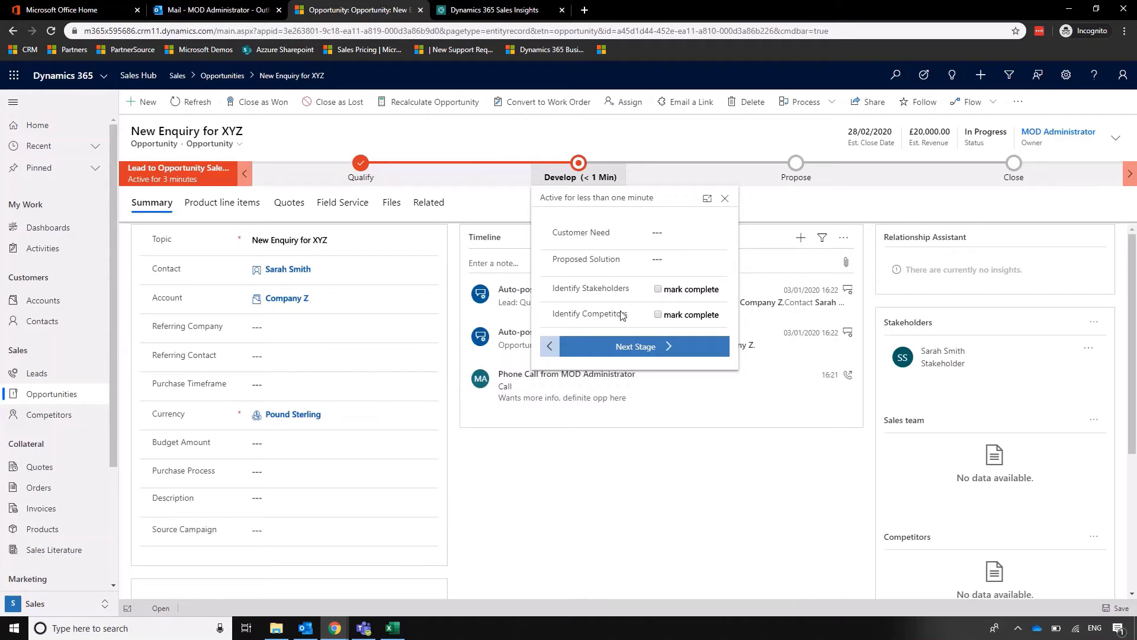
pyautogui.click(657, 289)
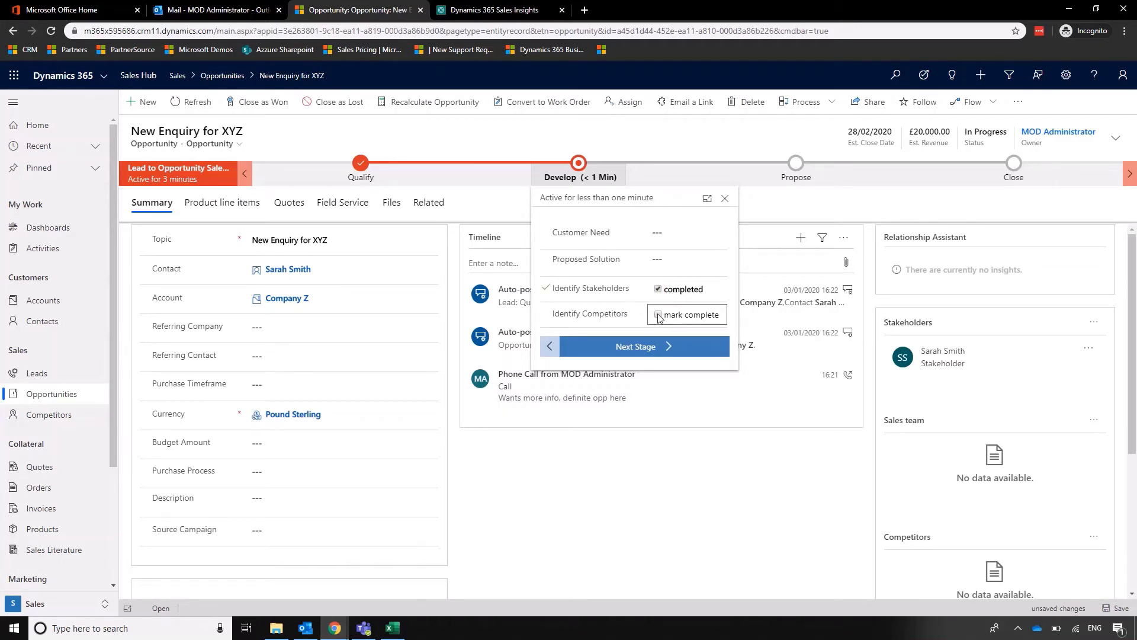
pyautogui.click(658, 316)
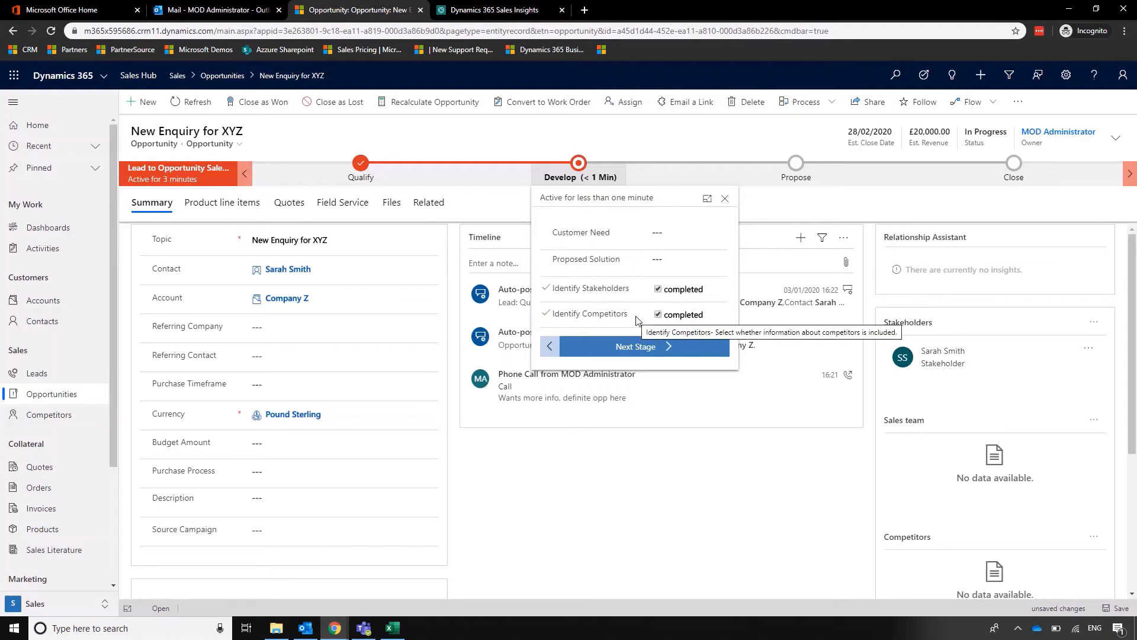
pyautogui.click(651, 349)
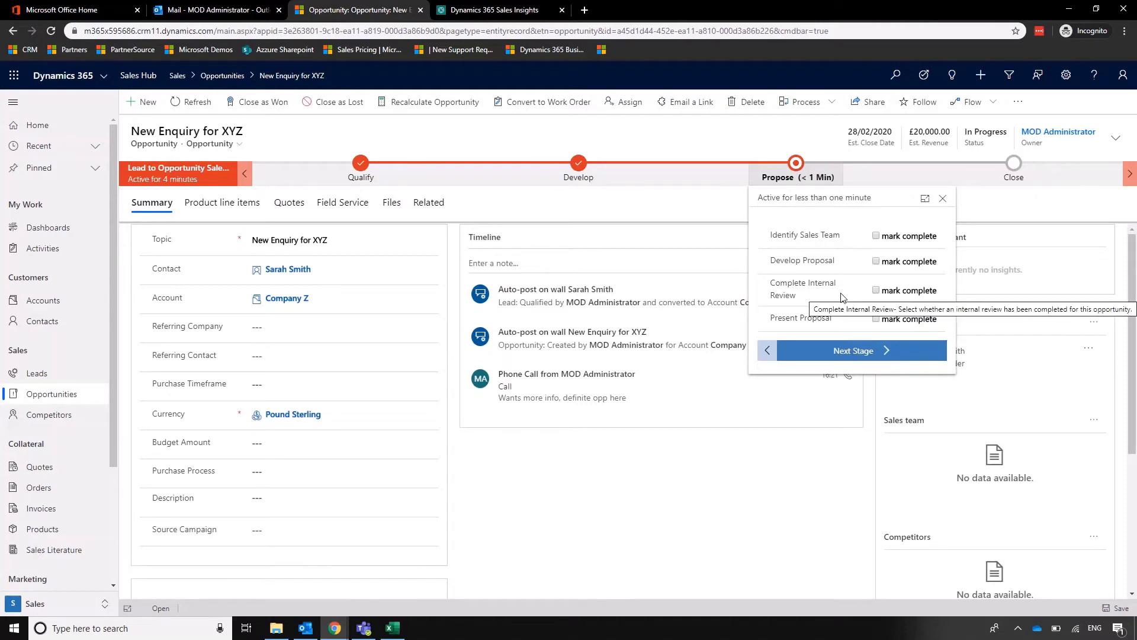
pyautogui.click(792, 496)
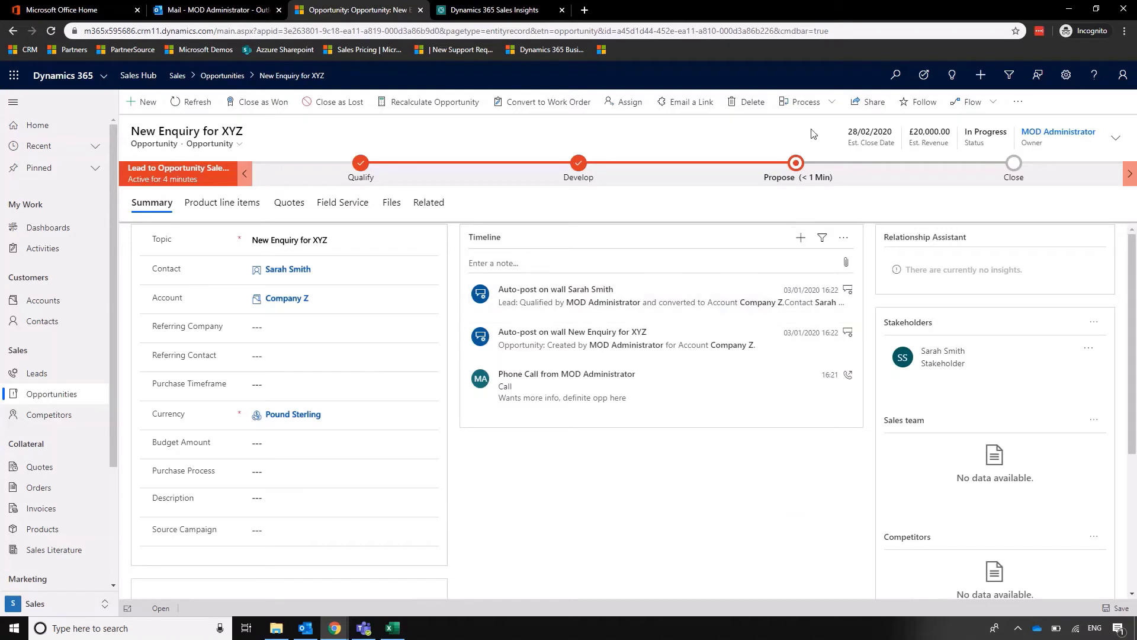
pyautogui.click(818, 111)
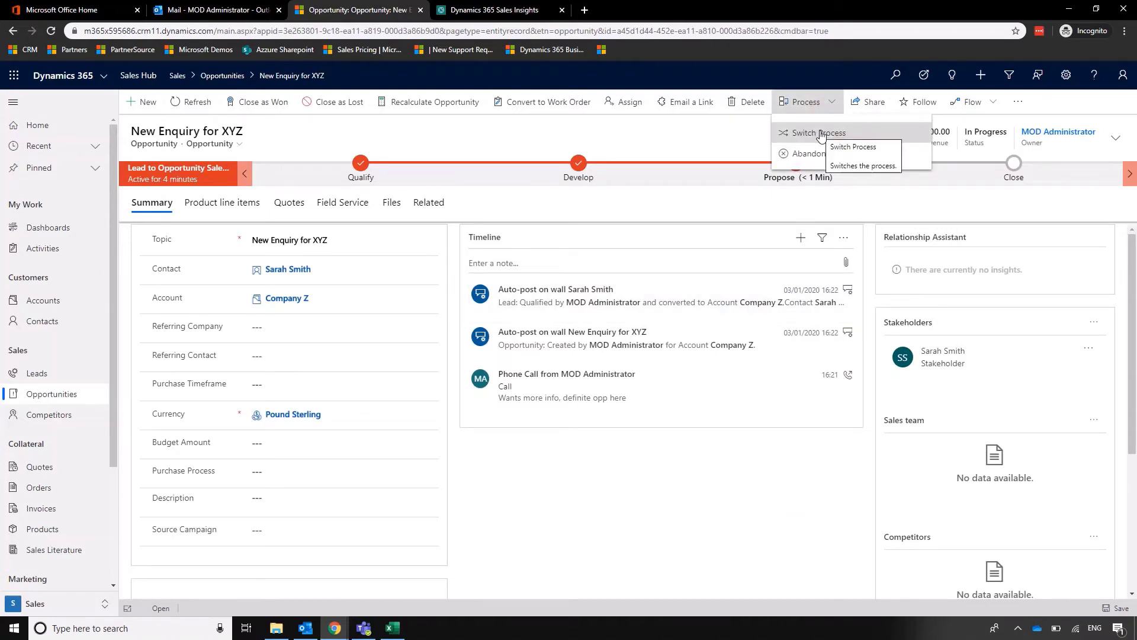
pyautogui.click(723, 142)
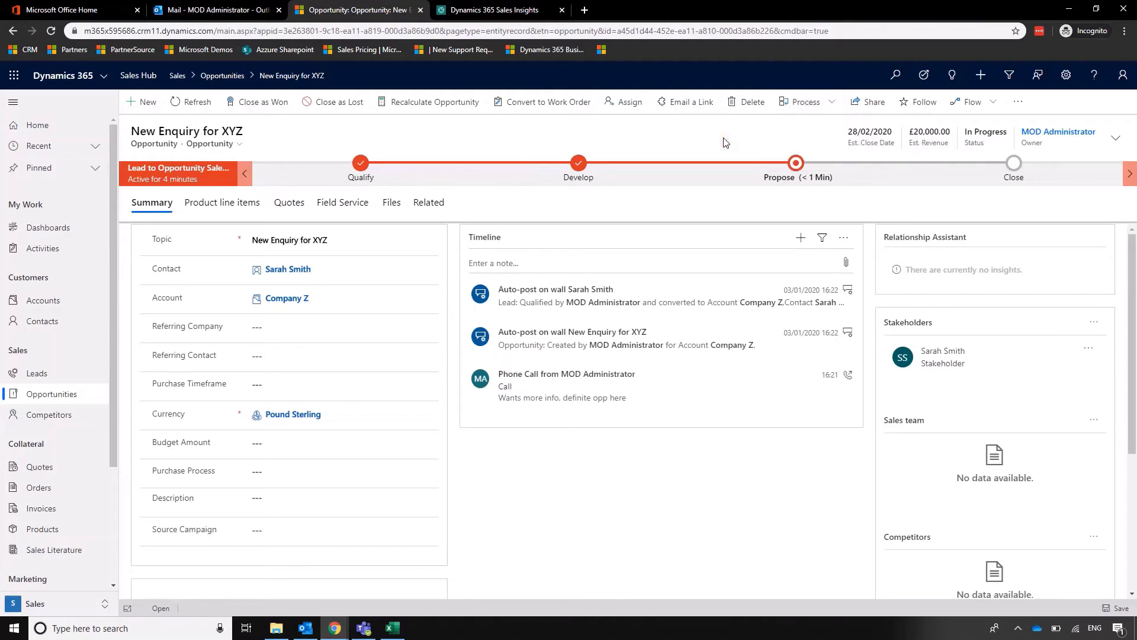
pyautogui.click(1066, 74)
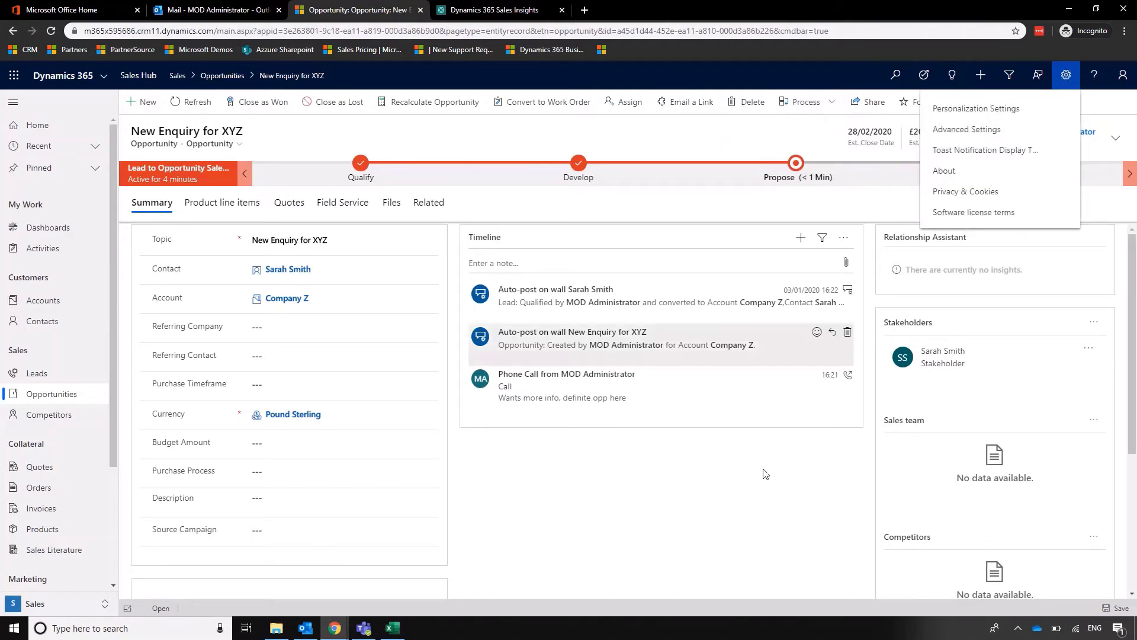
pyautogui.click(703, 563)
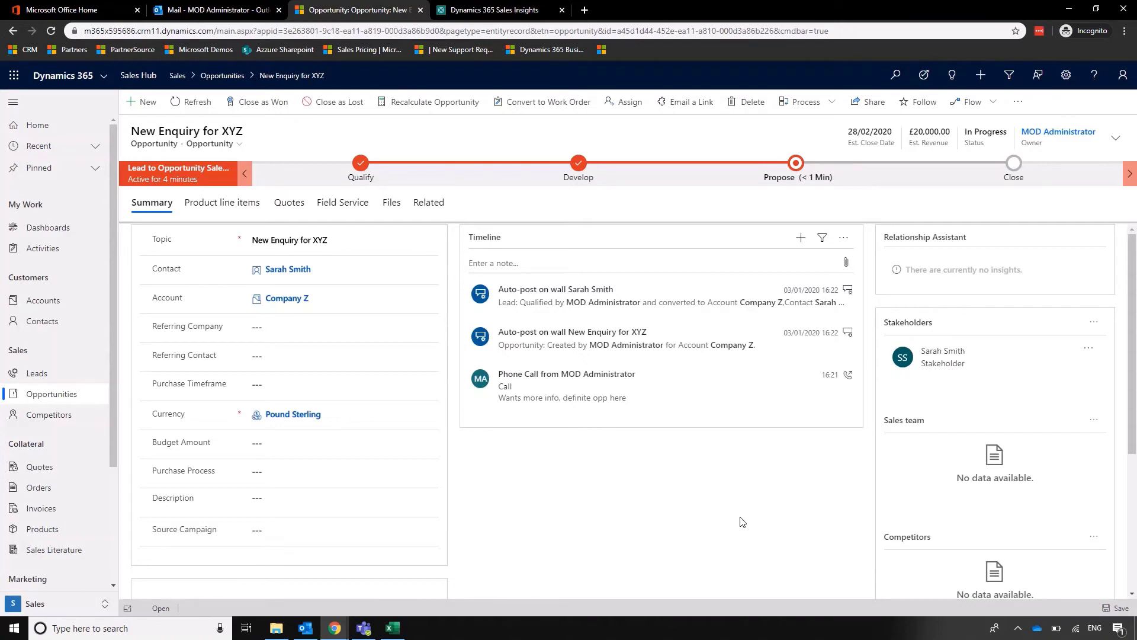
# Mark all four Propose steps completed, advance to Close, leaving Confirm Decision Date blank.
pyautogui.click(801, 169)
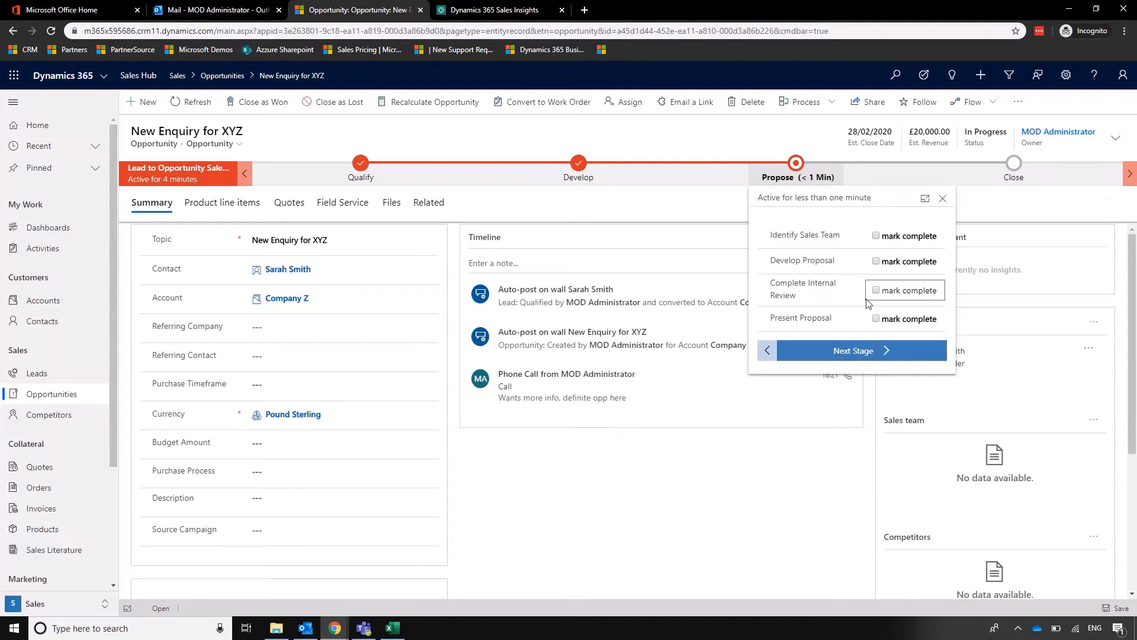
pyautogui.click(880, 236)
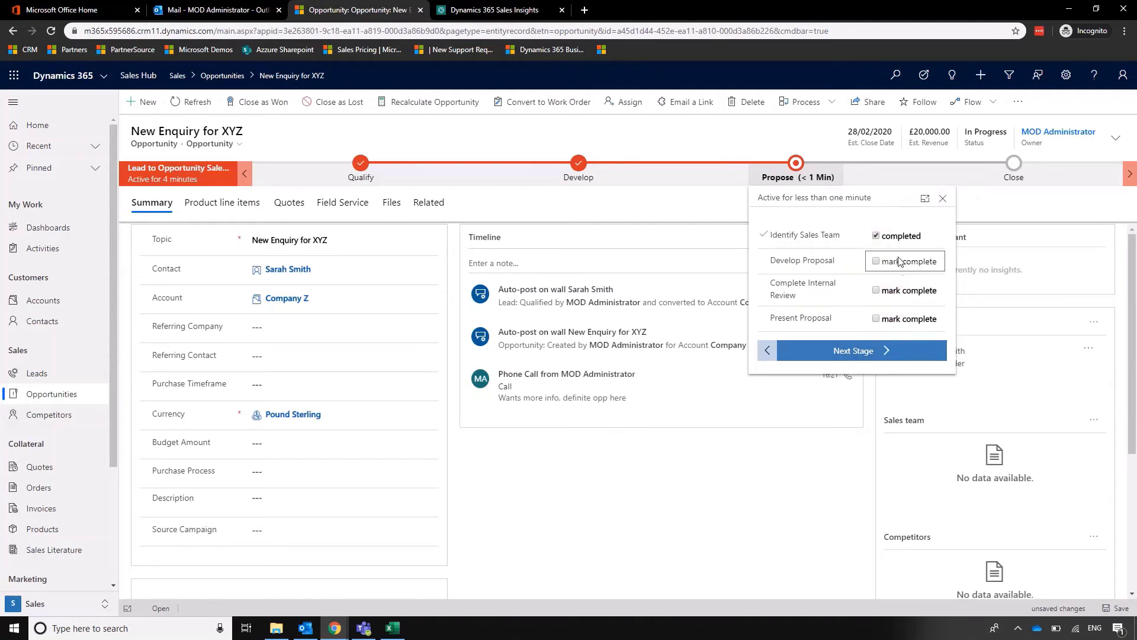
pyautogui.click(877, 290)
pyautogui.click(877, 262)
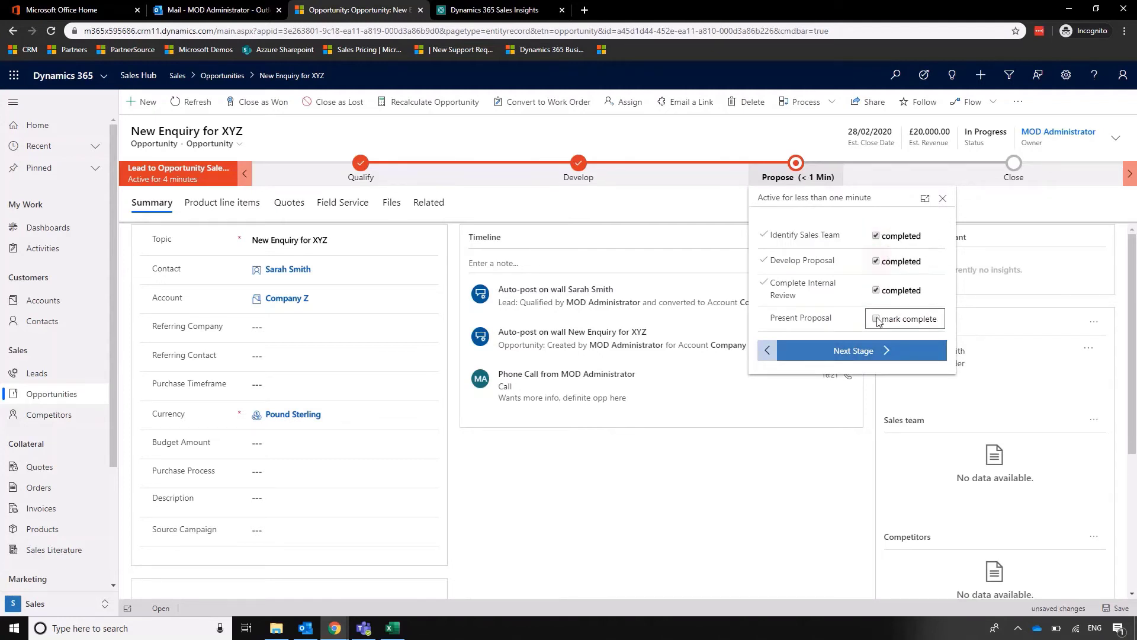
pyautogui.click(876, 320)
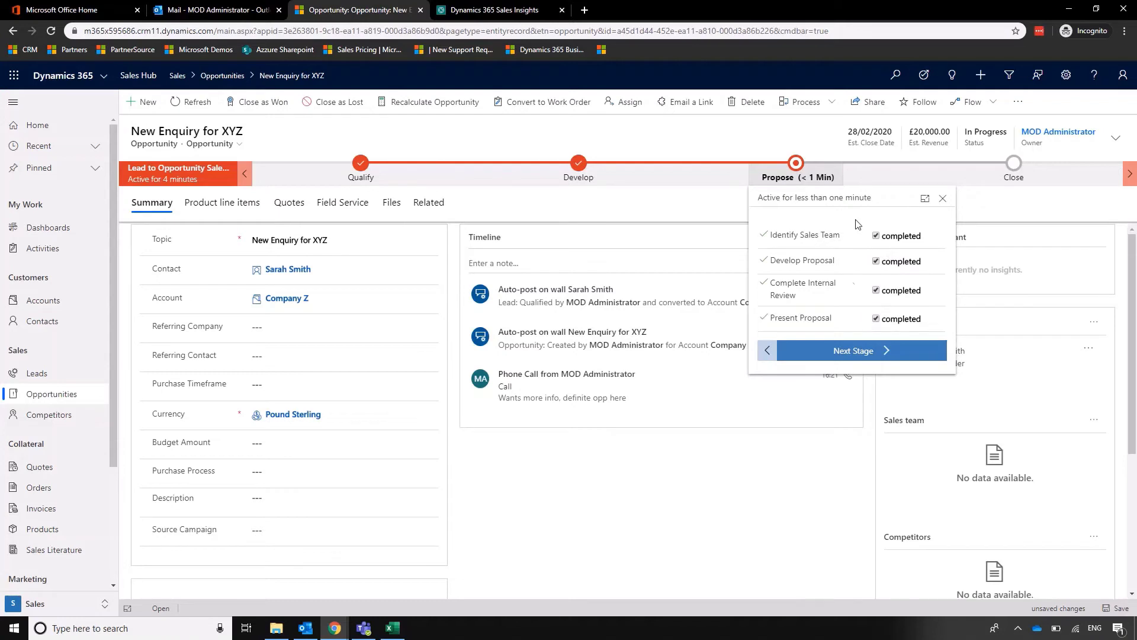
pyautogui.click(878, 353)
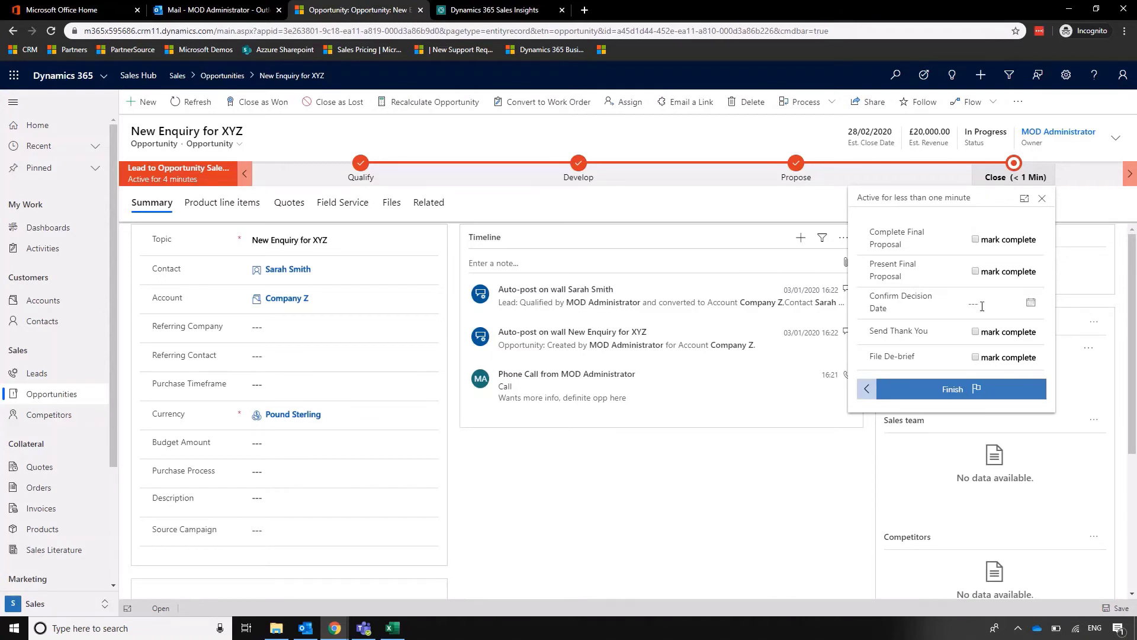
pyautogui.click(1031, 302)
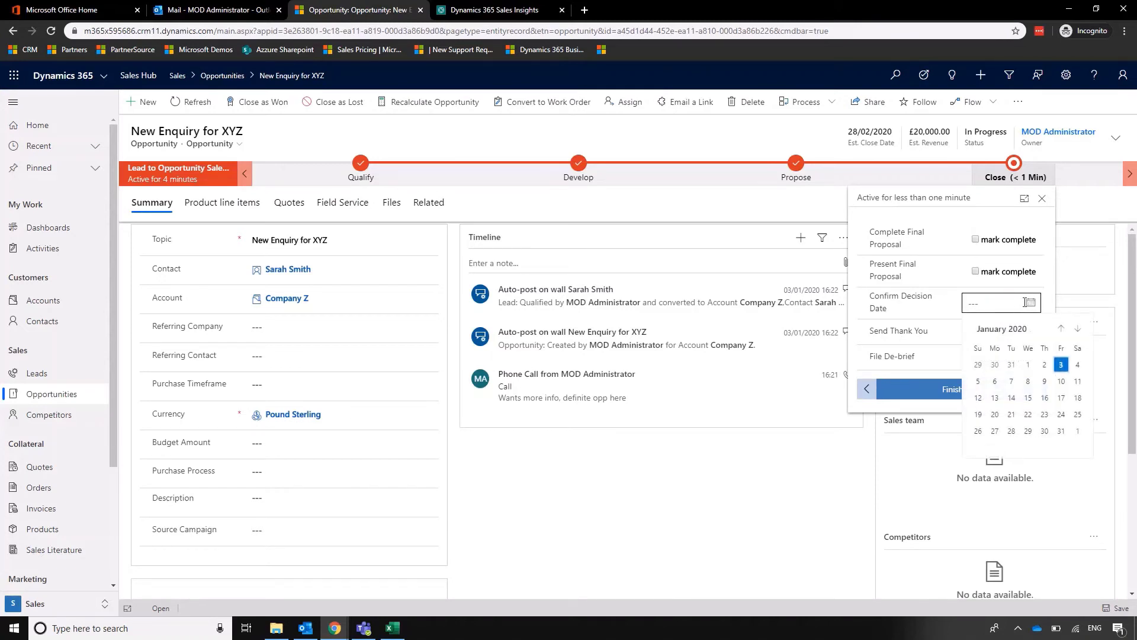
pyautogui.click(808, 469)
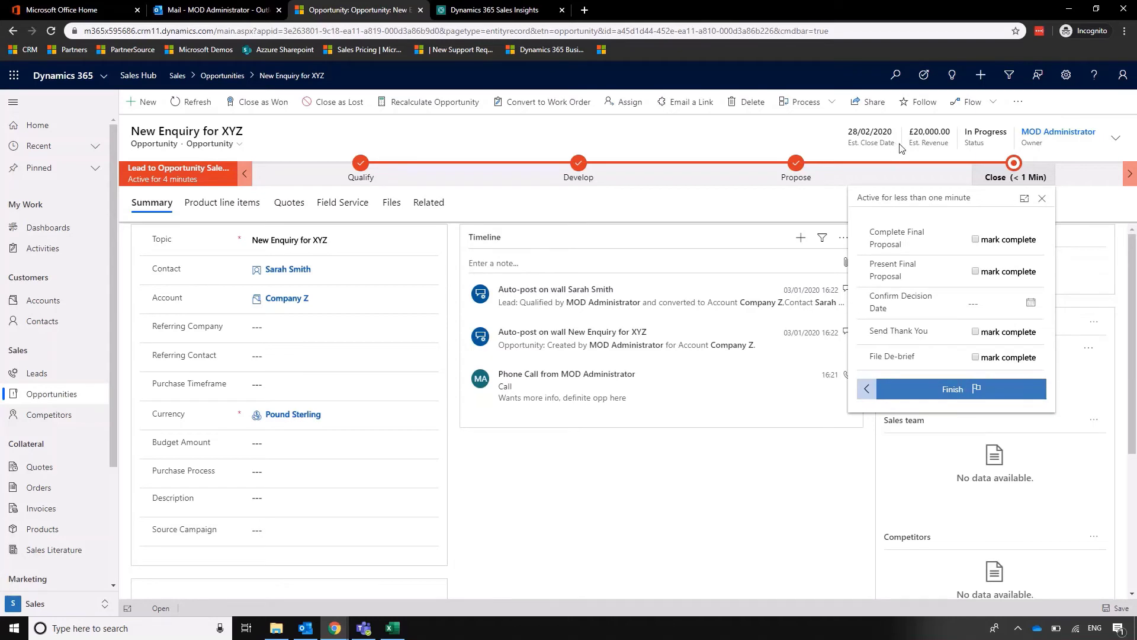
# Finish the Close stage with status reason Won and actual revenue £20,000.00.
pyautogui.click(773, 527)
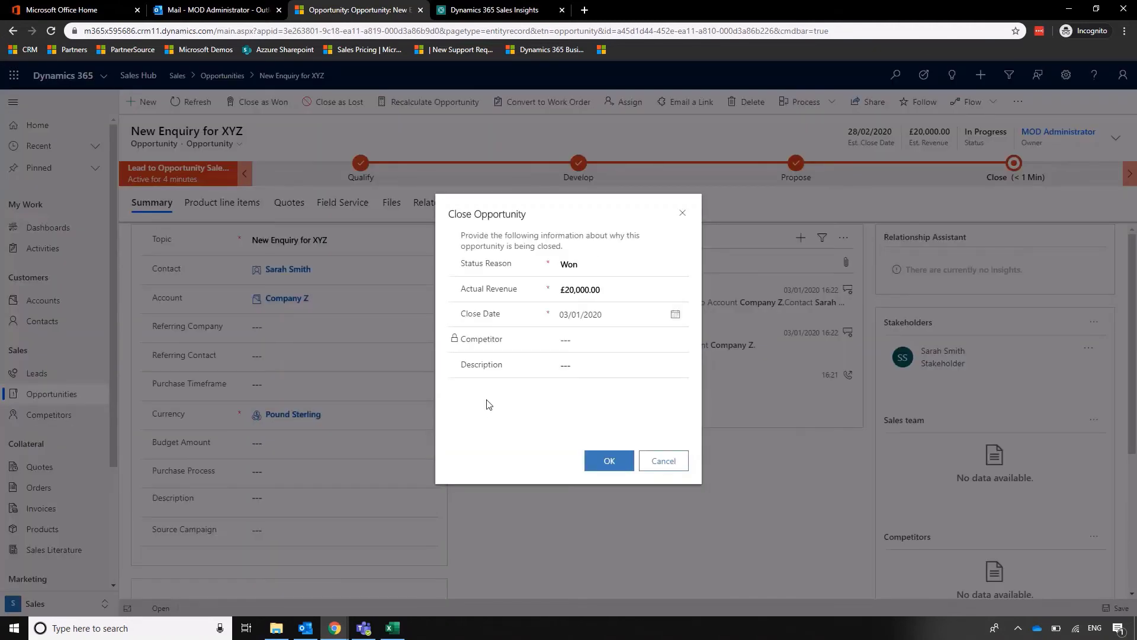
pyautogui.click(610, 266)
pyautogui.click(605, 402)
pyautogui.click(623, 371)
pyautogui.click(594, 368)
pyautogui.click(609, 460)
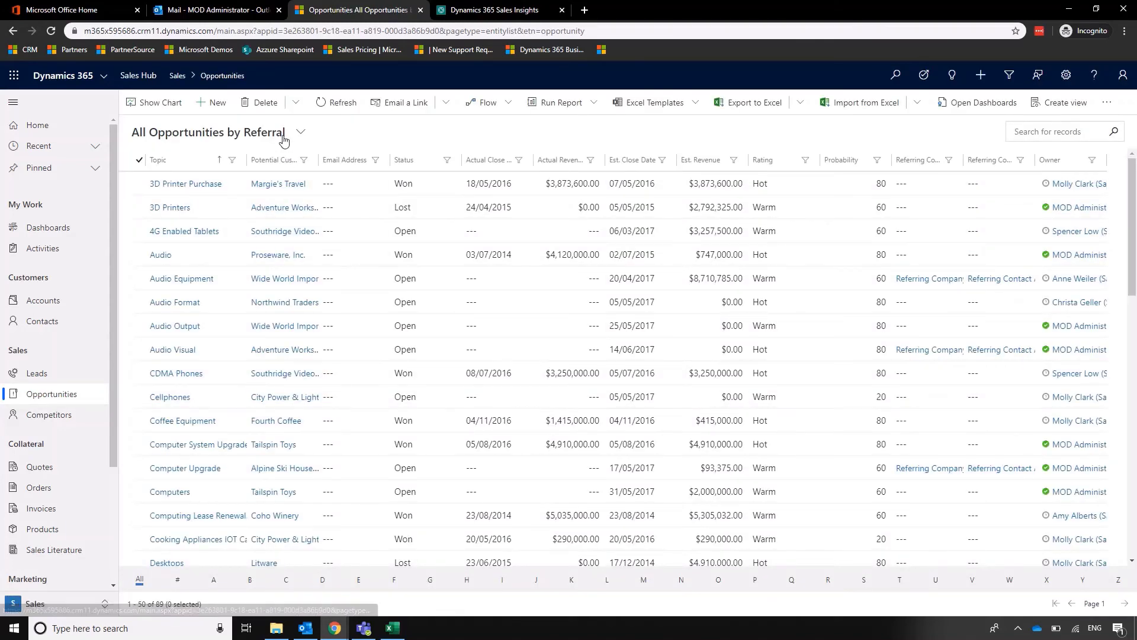
# Switch the opportunities grid to the Won Opportunities view and scroll through the 32 won deals.
pyautogui.click(298, 133)
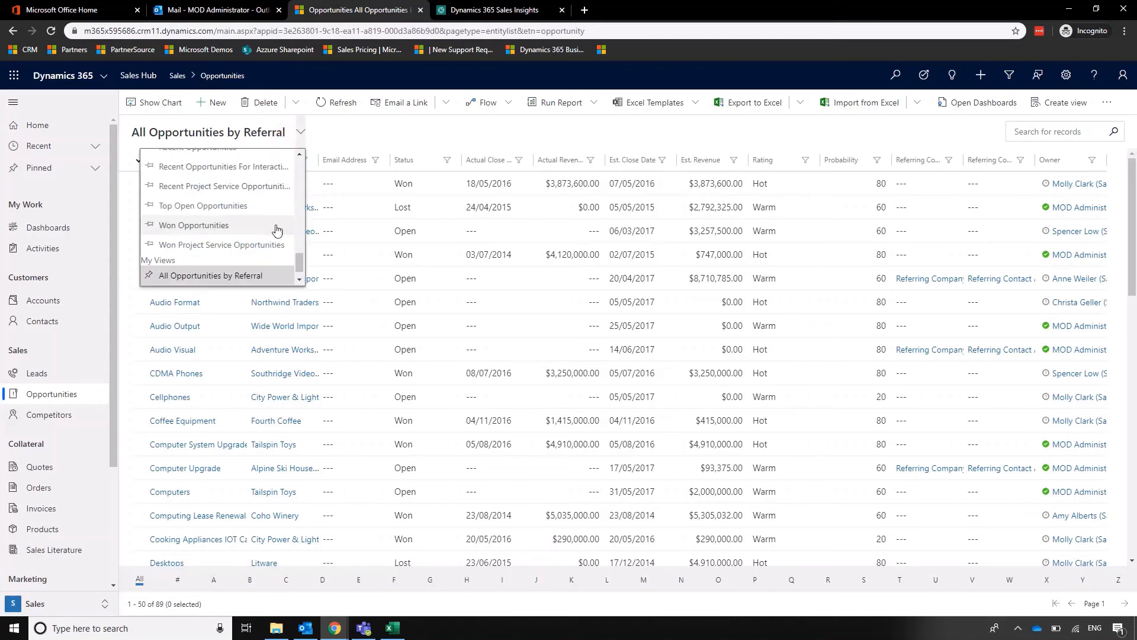
pyautogui.scroll(-1, 274, 228)
pyautogui.click(237, 204)
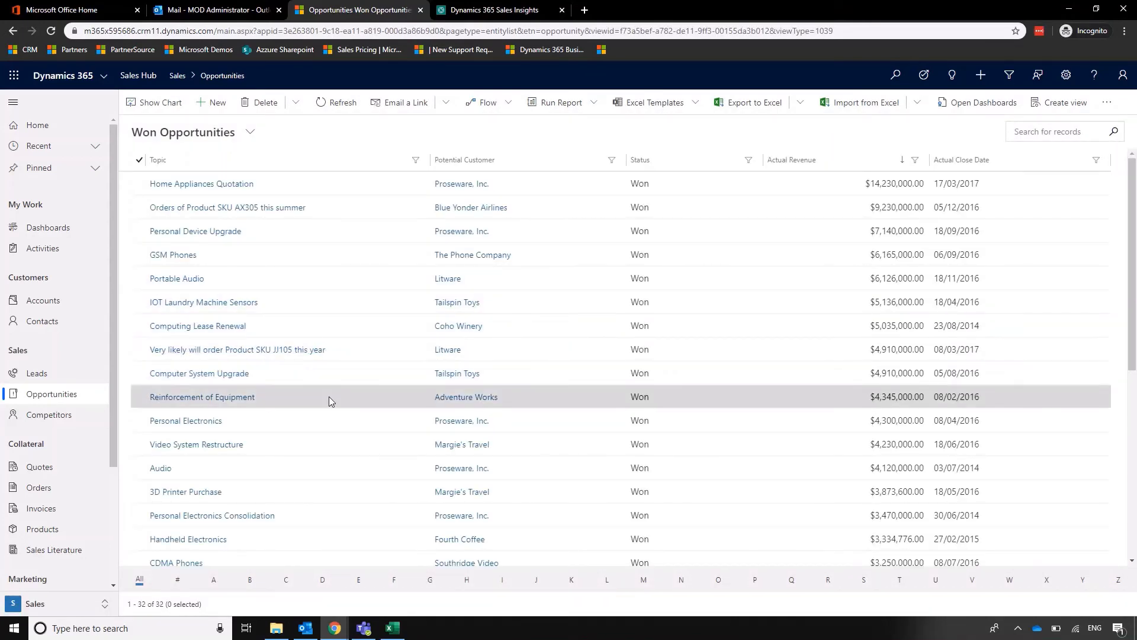
pyautogui.scroll(-2, 329, 397)
pyautogui.scroll(-4, 329, 399)
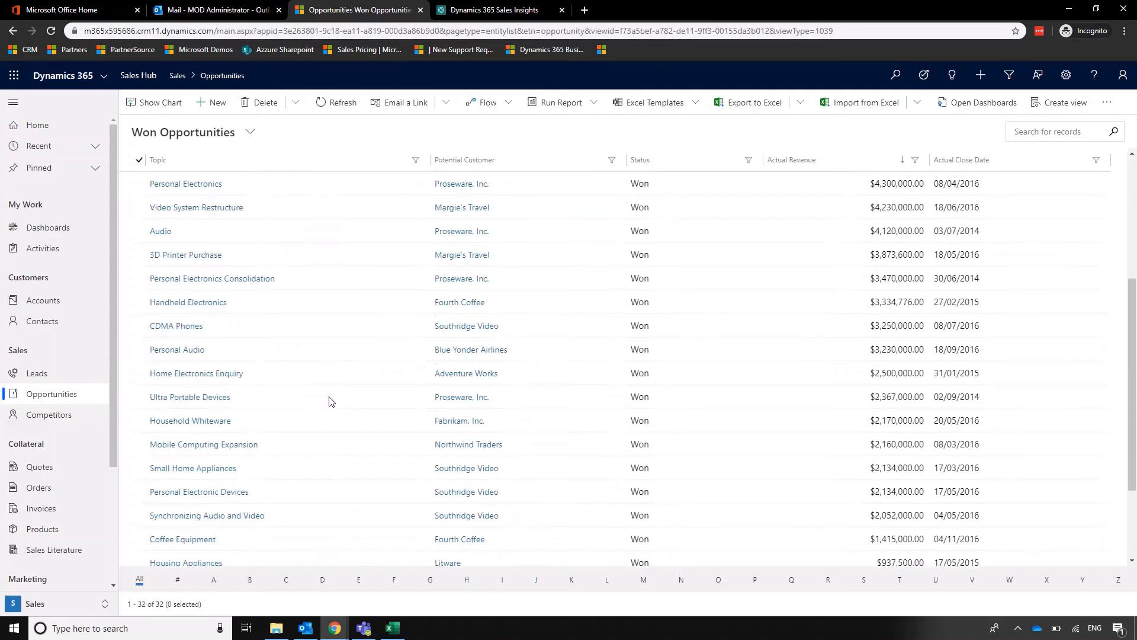
pyautogui.scroll(6, 326, 400)
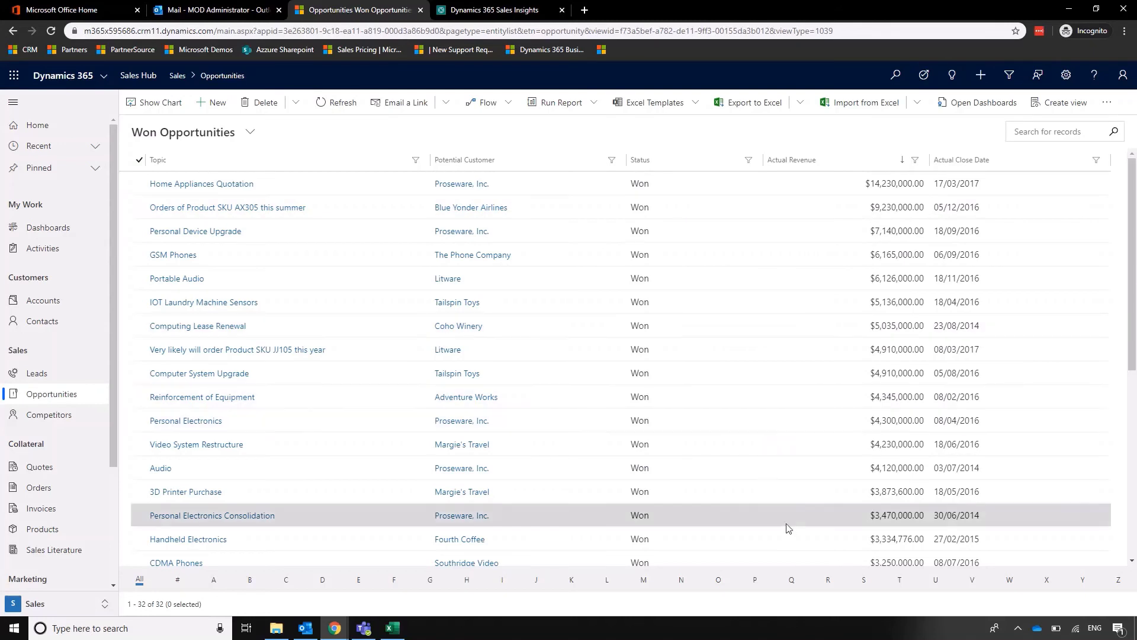
# Open the Company Z record from the Active Accounts list.
pyautogui.click(73, 301)
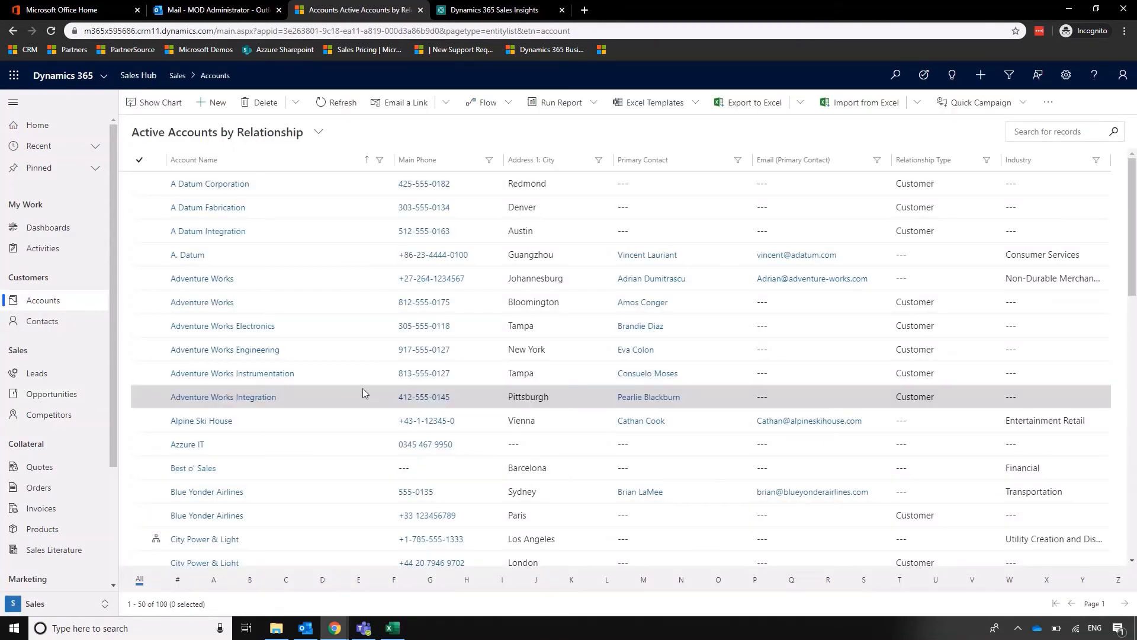
pyautogui.scroll(-7, 336, 260)
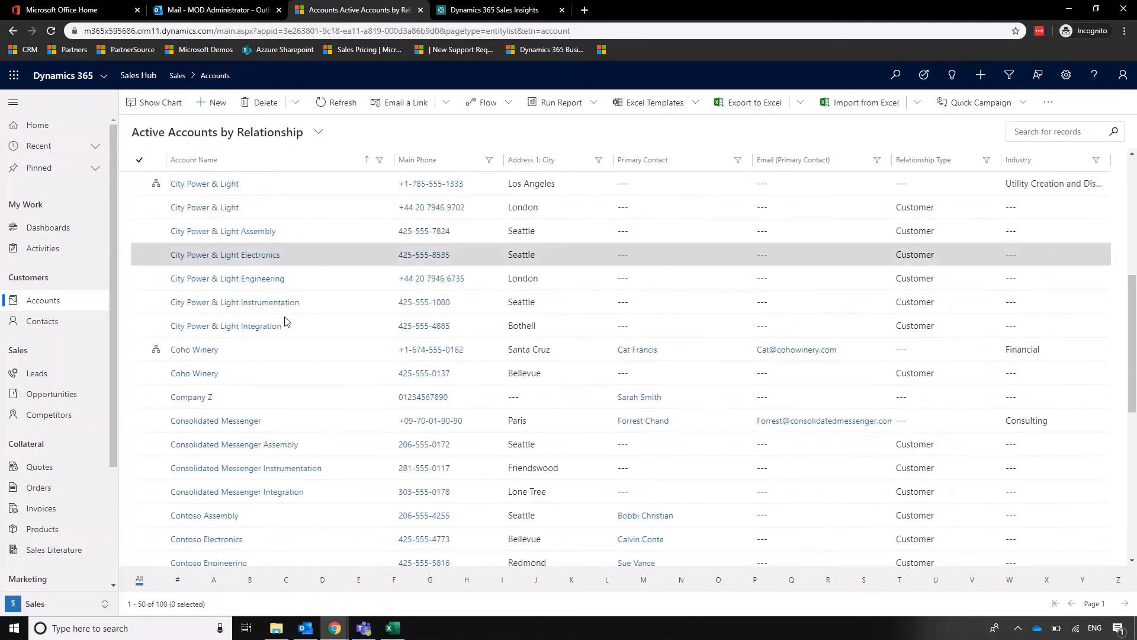
pyautogui.click(202, 398)
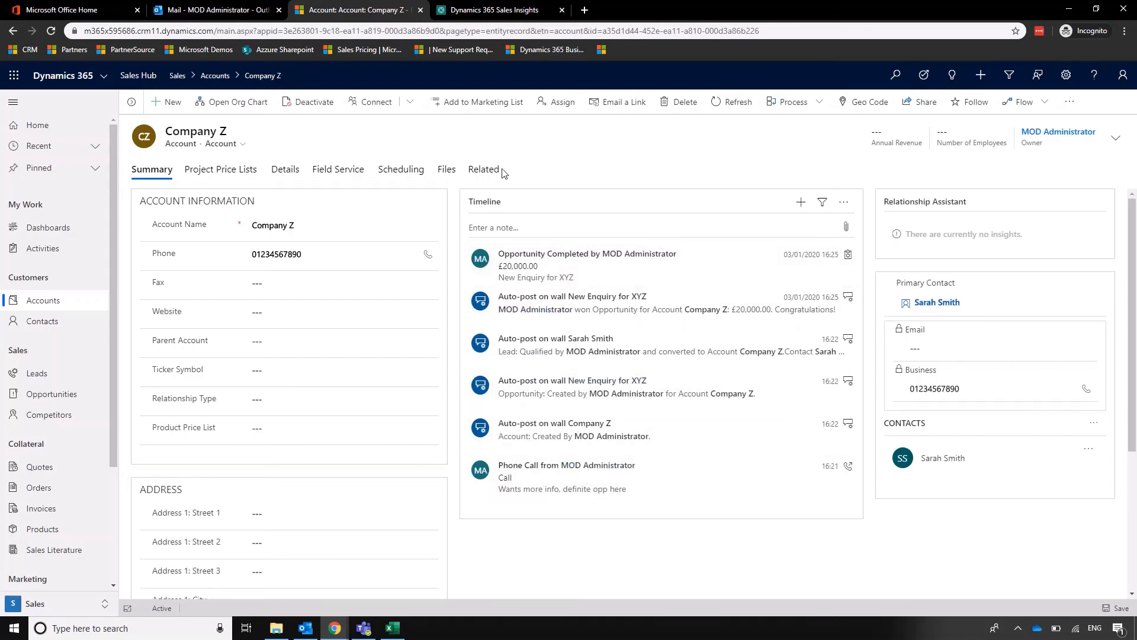
# Open New Enquiry for XYZ from Company Z's related opportunities to see its Won status.
pyautogui.click(486, 170)
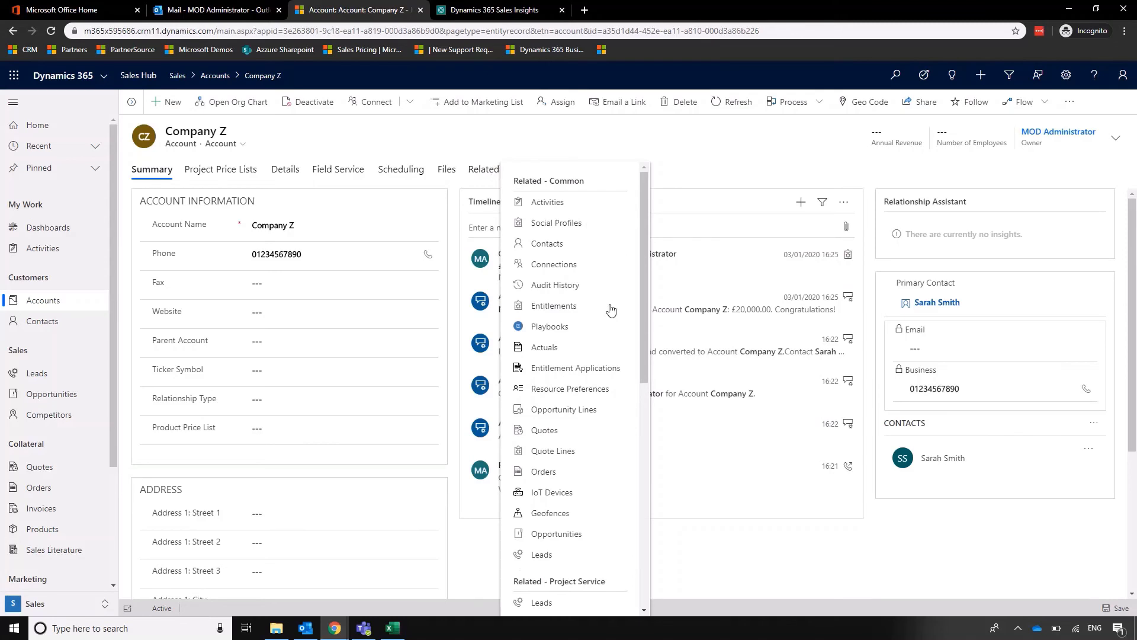
pyautogui.scroll(-4, 611, 386)
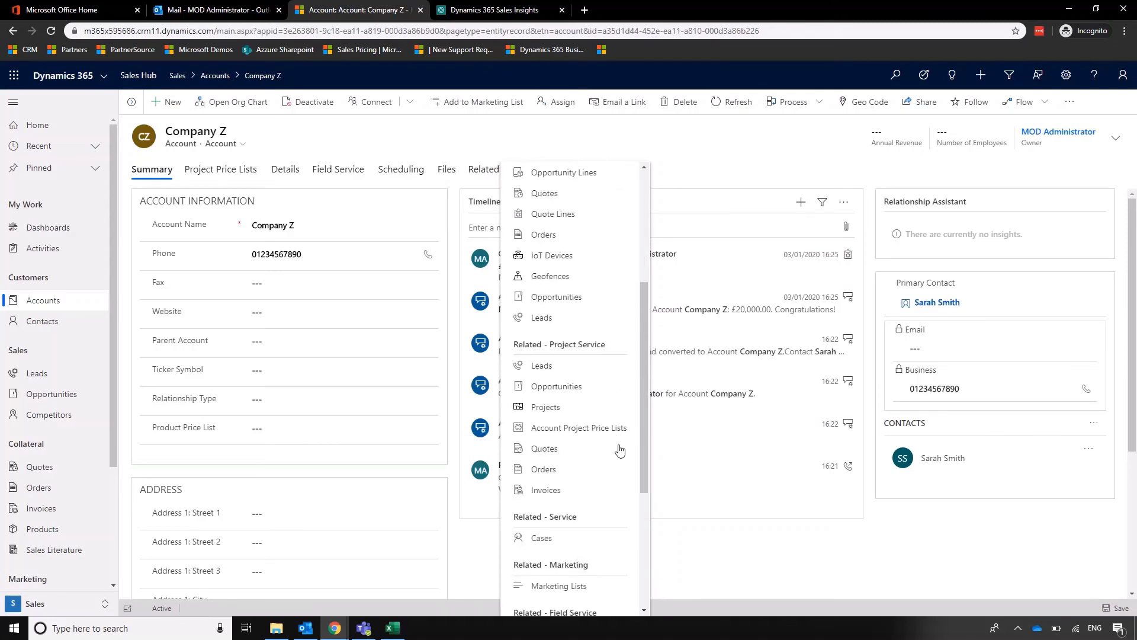
pyautogui.click(570, 387)
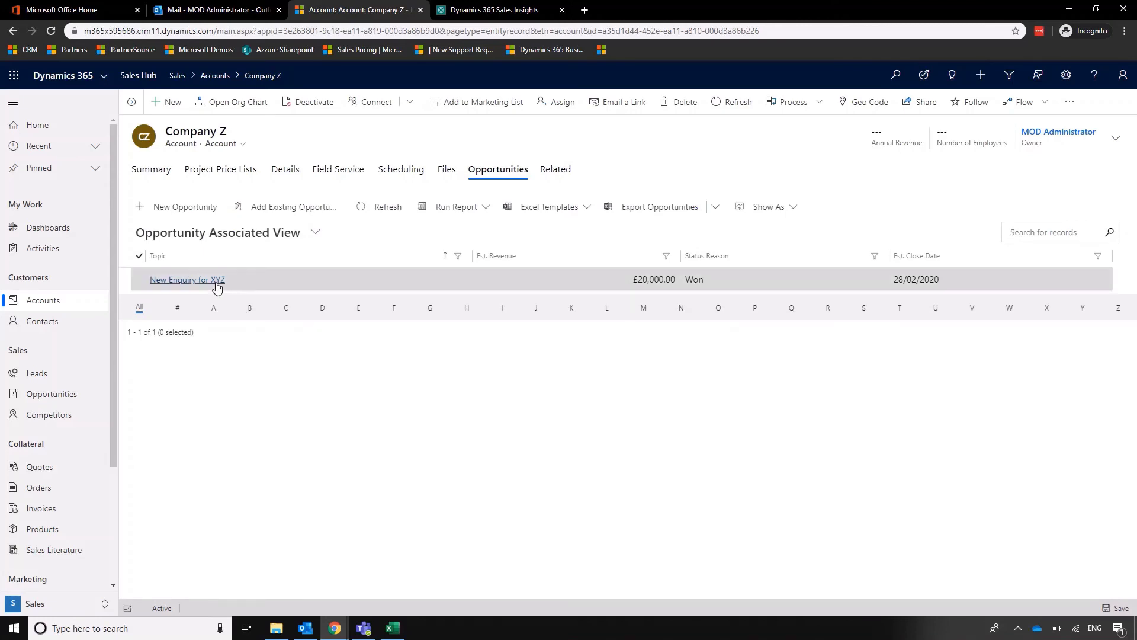
pyautogui.click(216, 280)
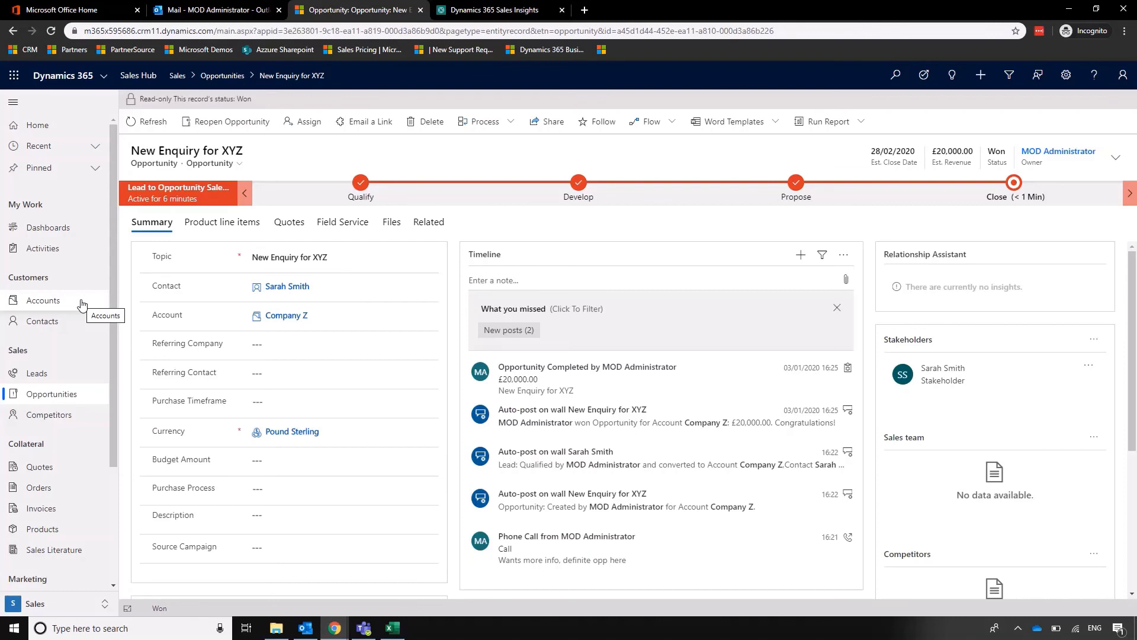
# Go back to the All Opportunities by Referral list, leaving the view unchanged.
pyautogui.click(74, 394)
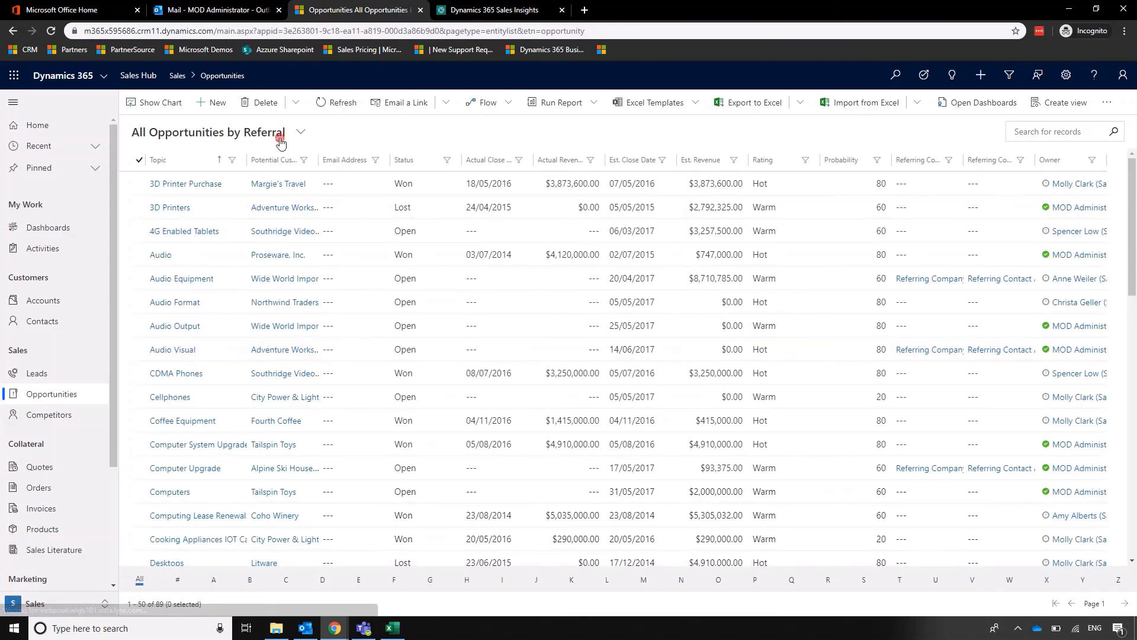
pyautogui.click(299, 131)
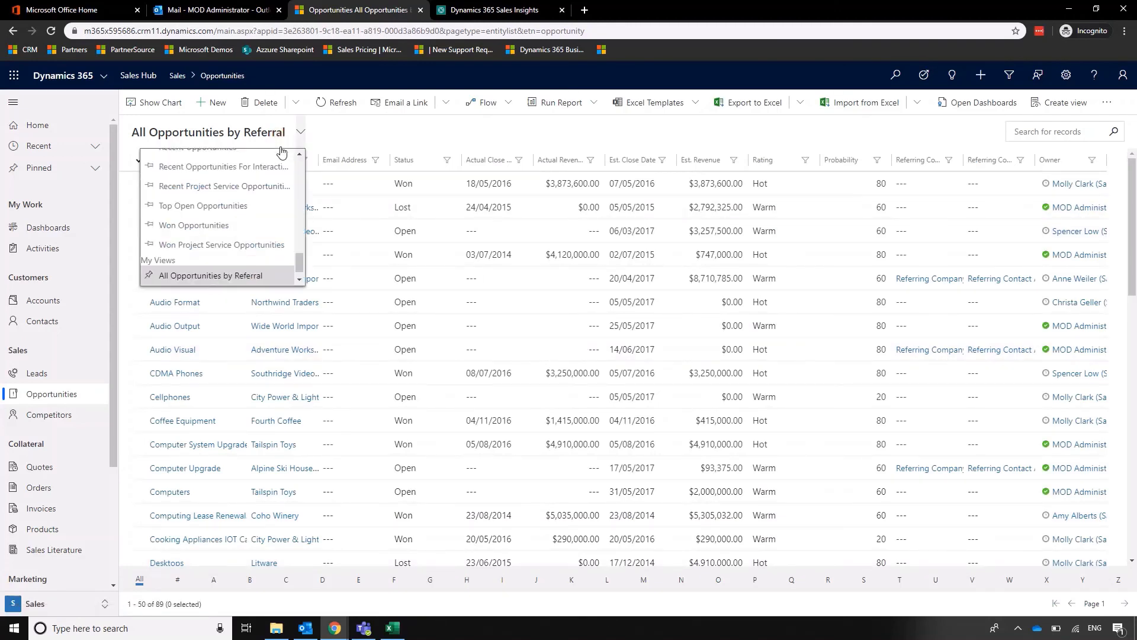
pyautogui.click(505, 131)
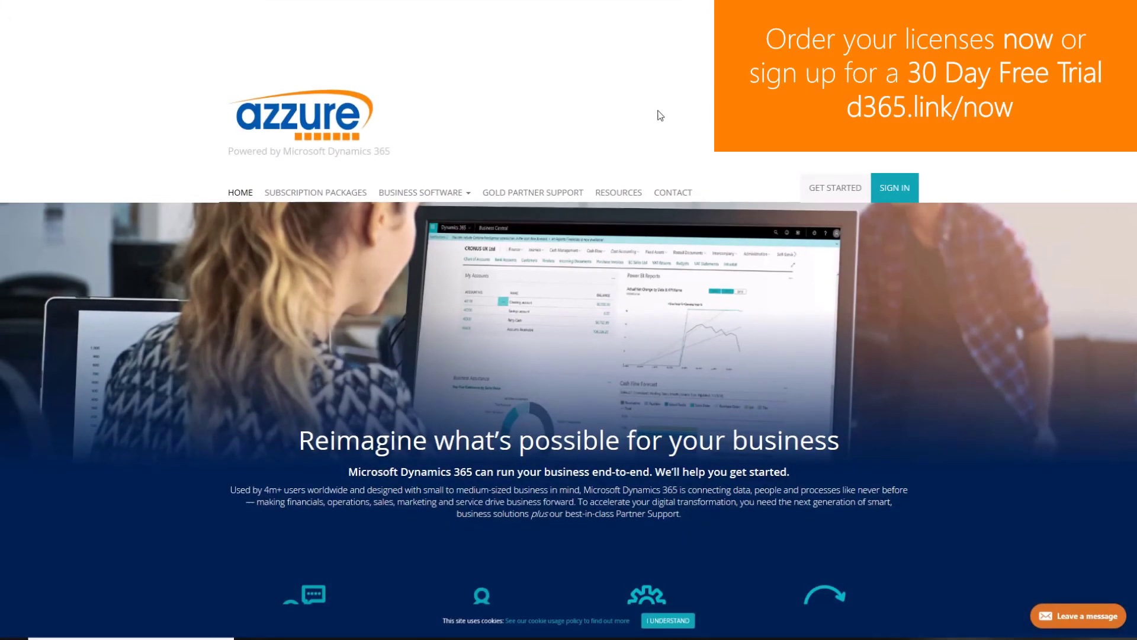
# Open the Business Central [Premium] product page from the Subscription Packages page.
pyautogui.click(343, 190)
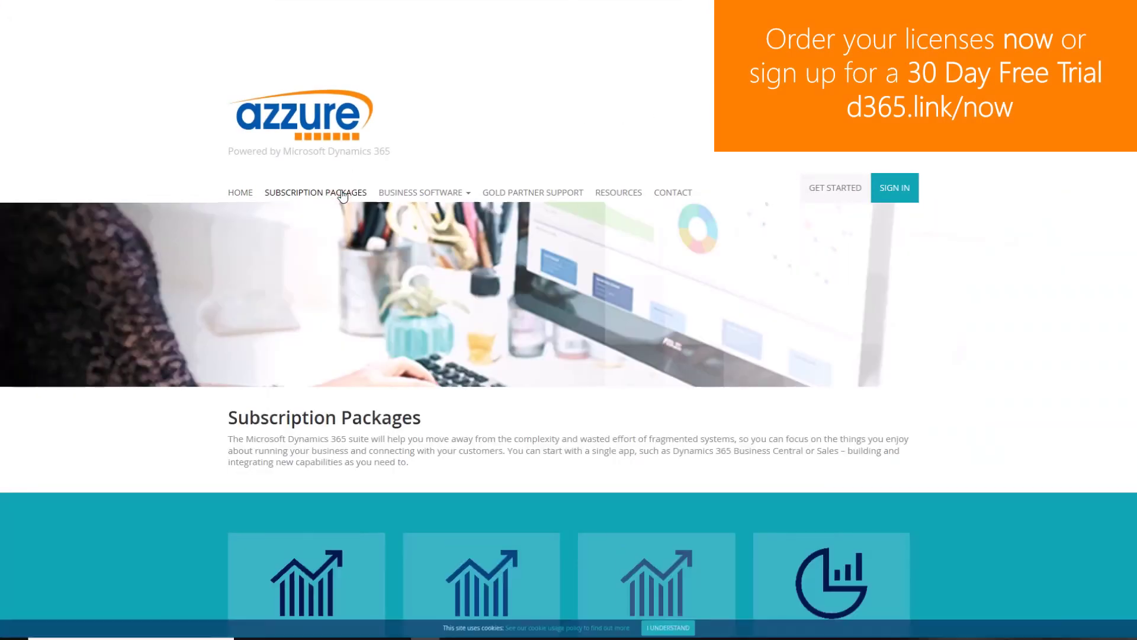
pyautogui.scroll(-4, 988, 330)
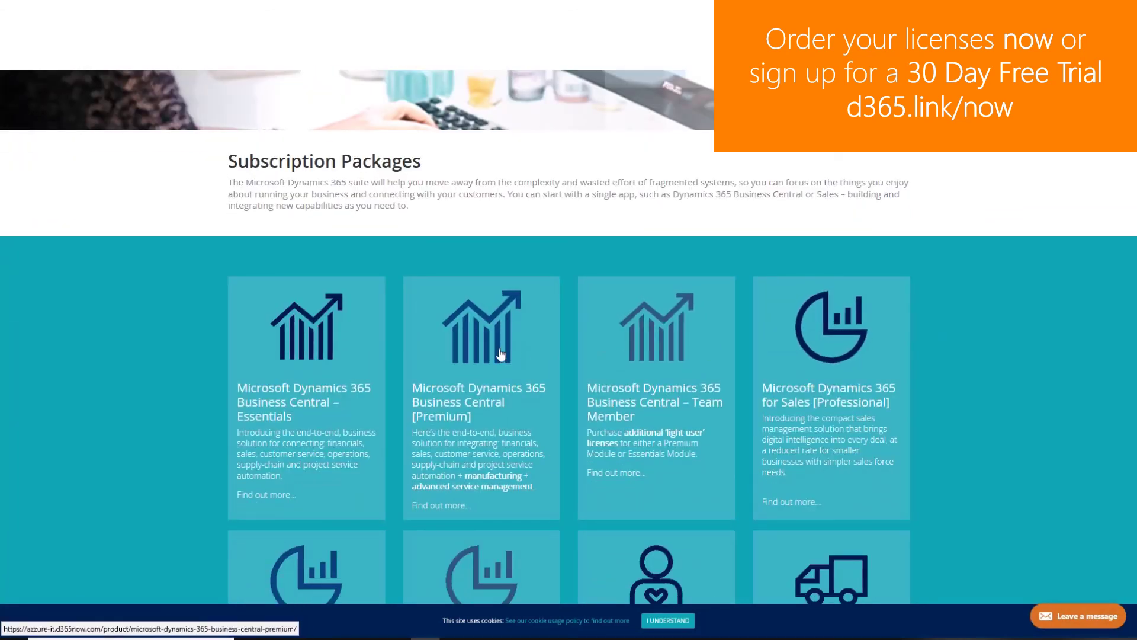
pyautogui.click(501, 353)
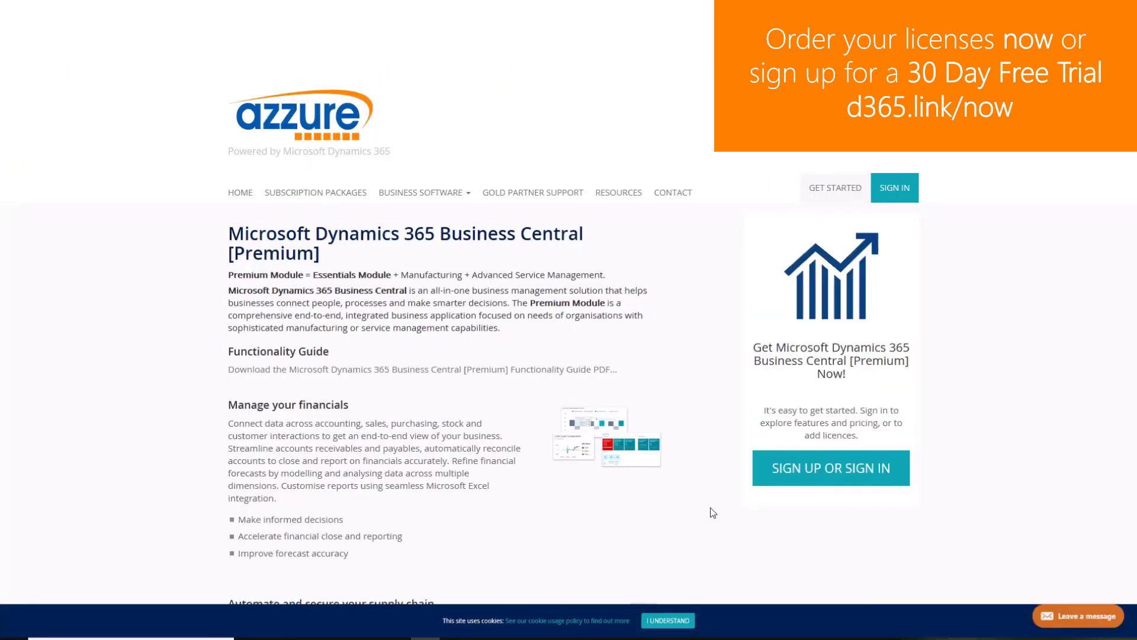
pyautogui.scroll(-1, 710, 507)
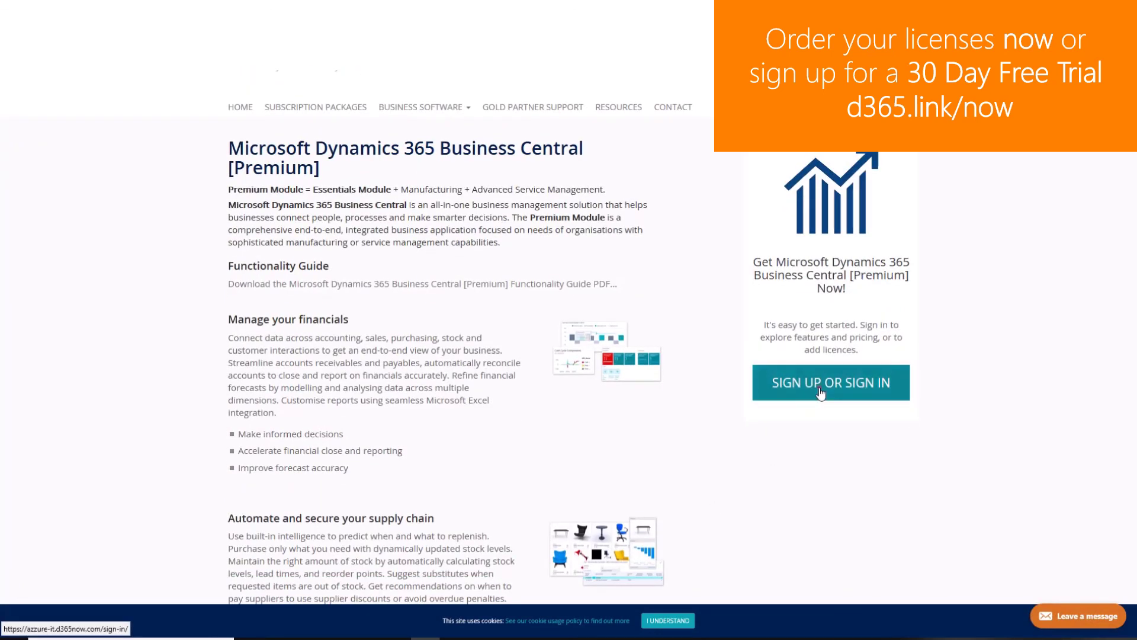